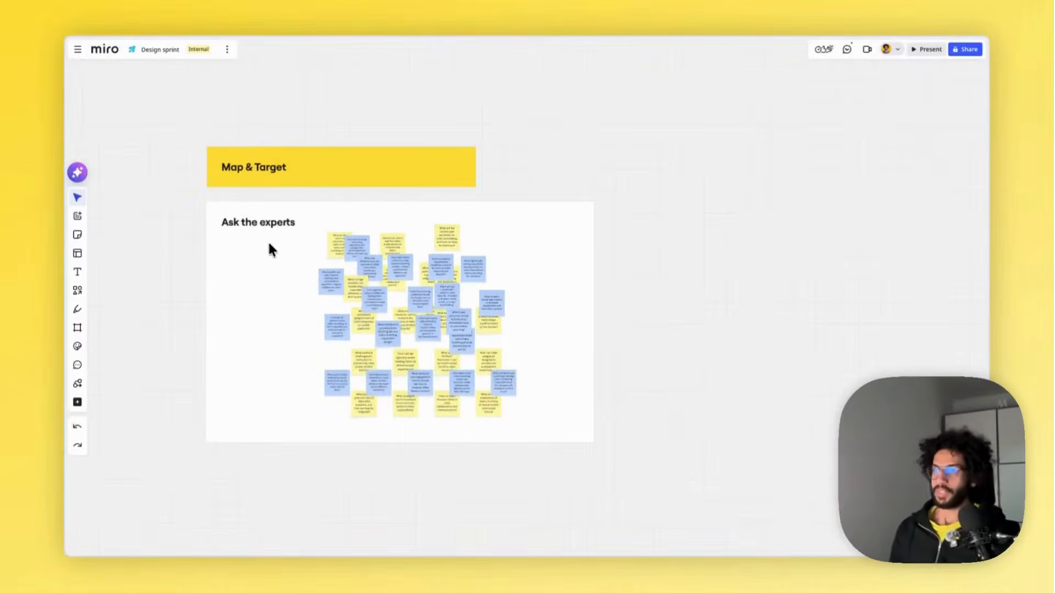
- Move all the sticky notes out of the Ask the experts frame to the empty canvas left of it
scroll(272, 250, left, 1)
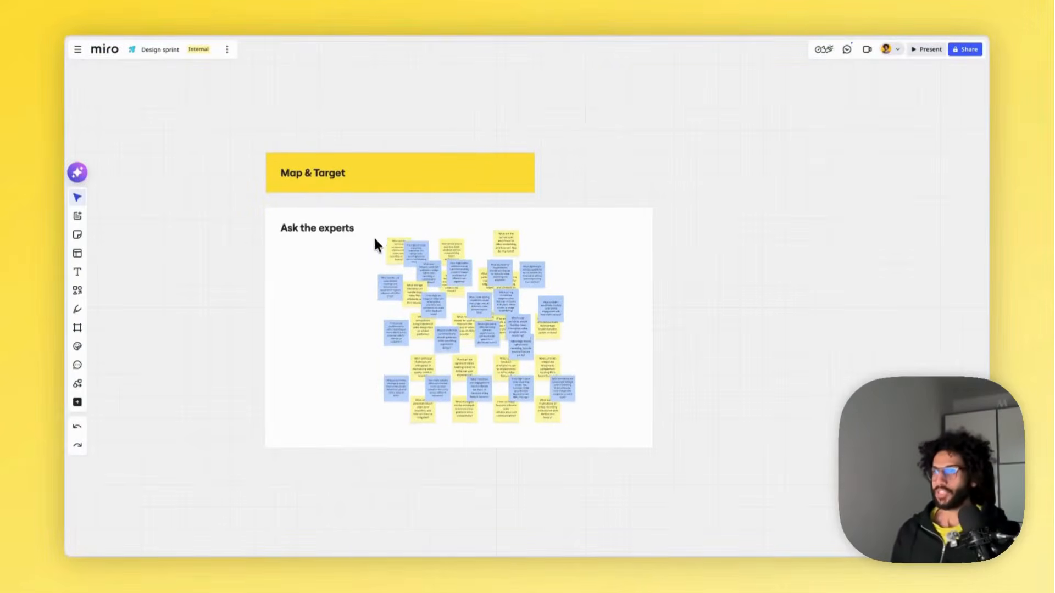
drag(679, 230, 395, 450)
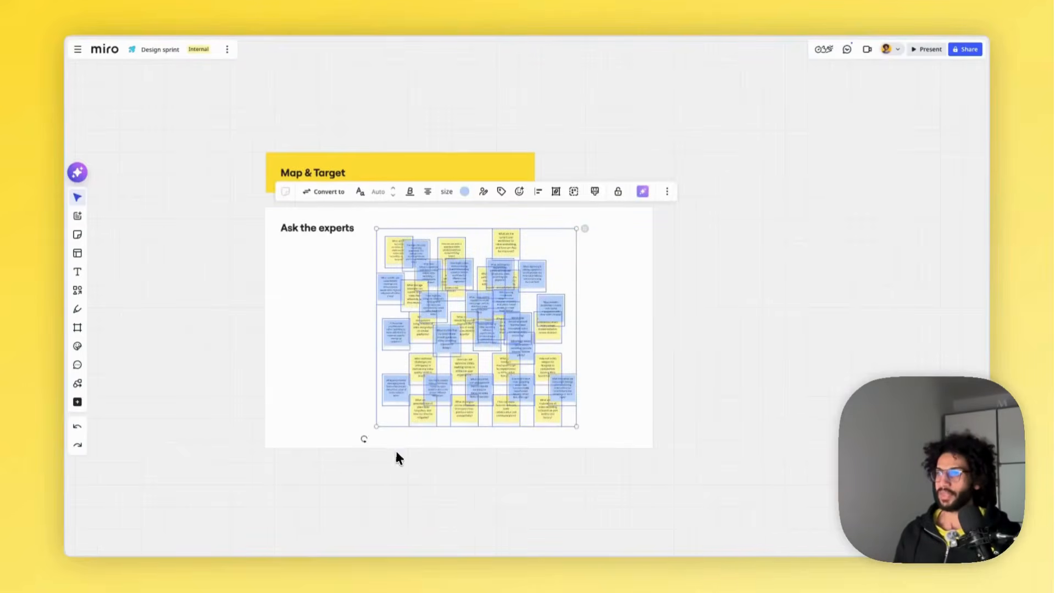
scroll(439, 340, down, 2)
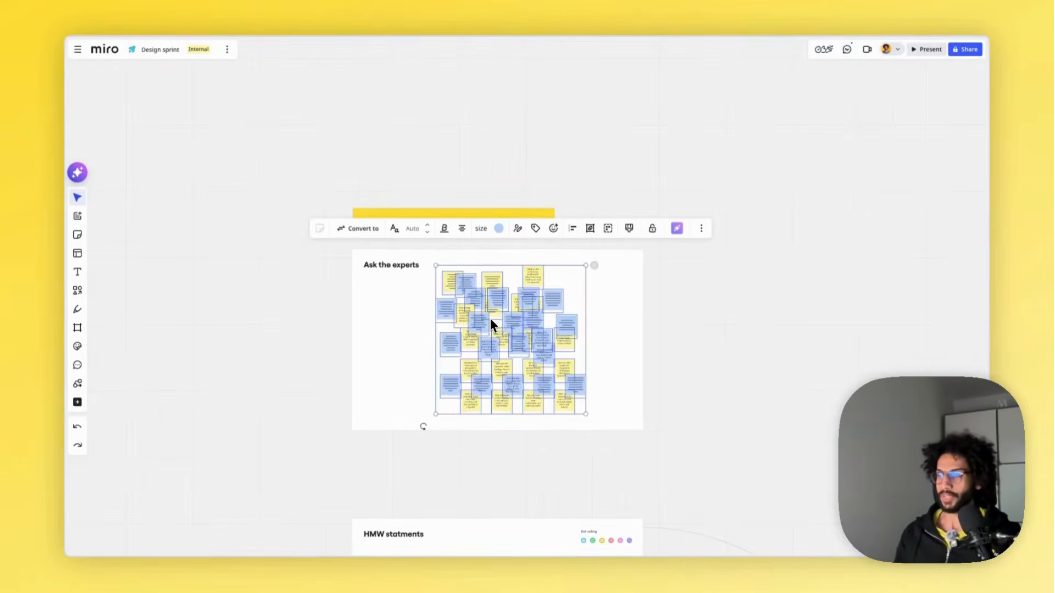
drag(489, 317, 151, 391)
click(291, 357)
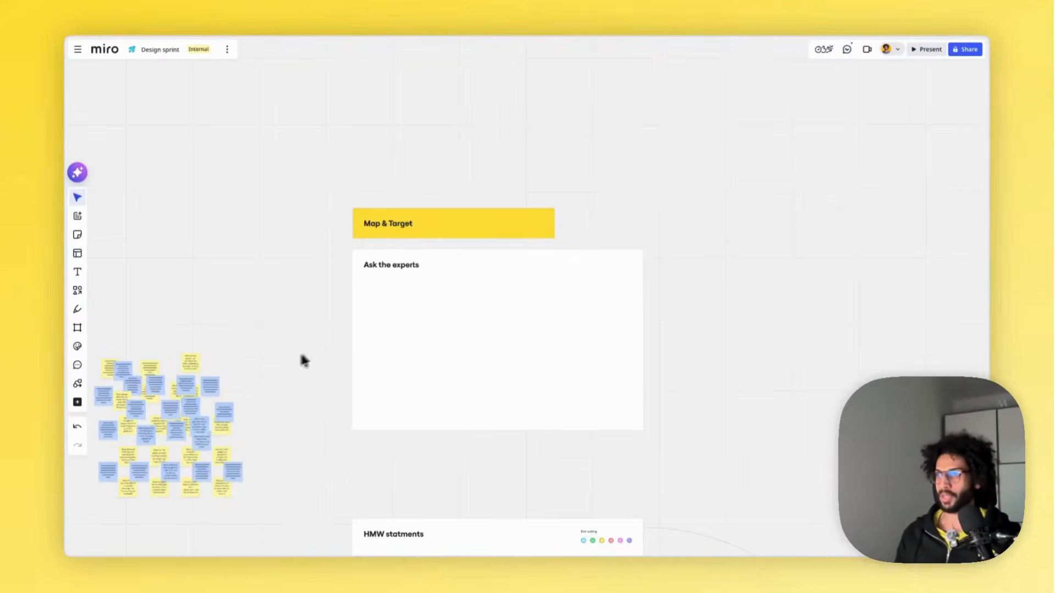
click(493, 301)
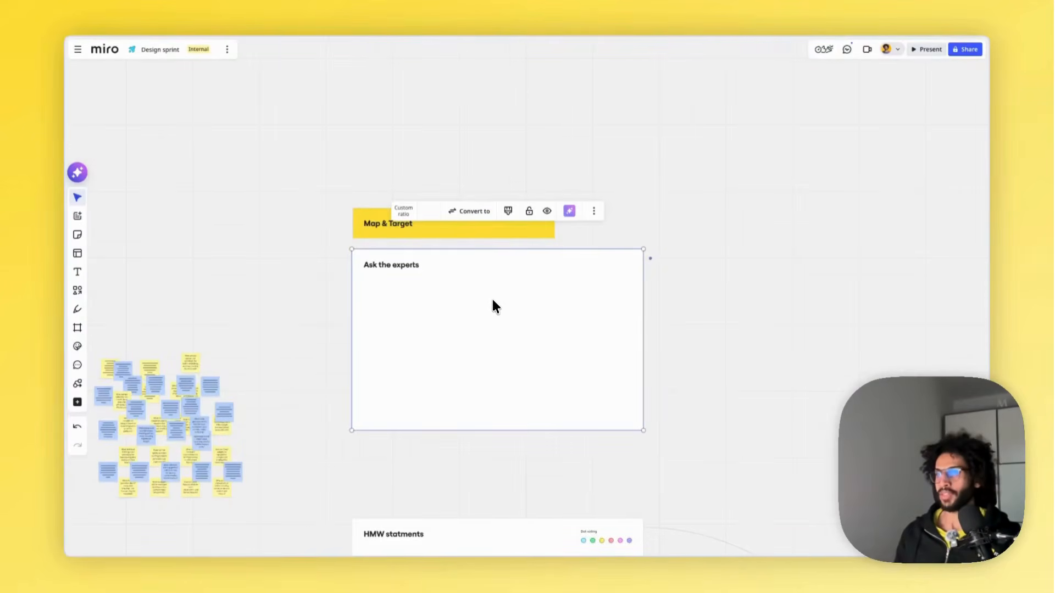
click(342, 262)
- Look over the board's Map & Target, HMW, Sketch and Team 1 sections, including the connected table, document, slides and prototype
scroll(342, 261, down, 5)
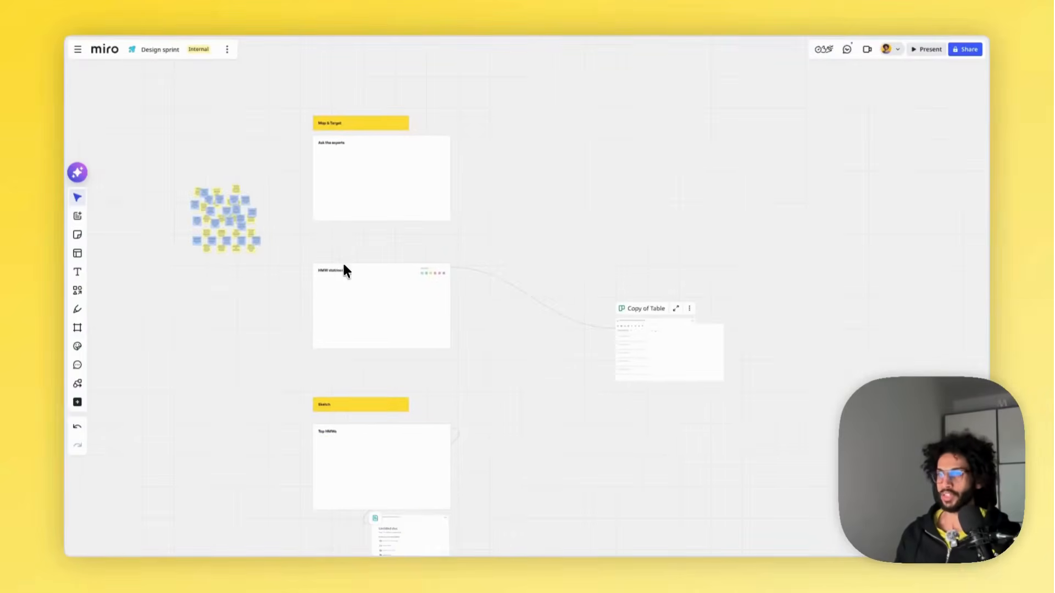
scroll(330, 419, up, 2)
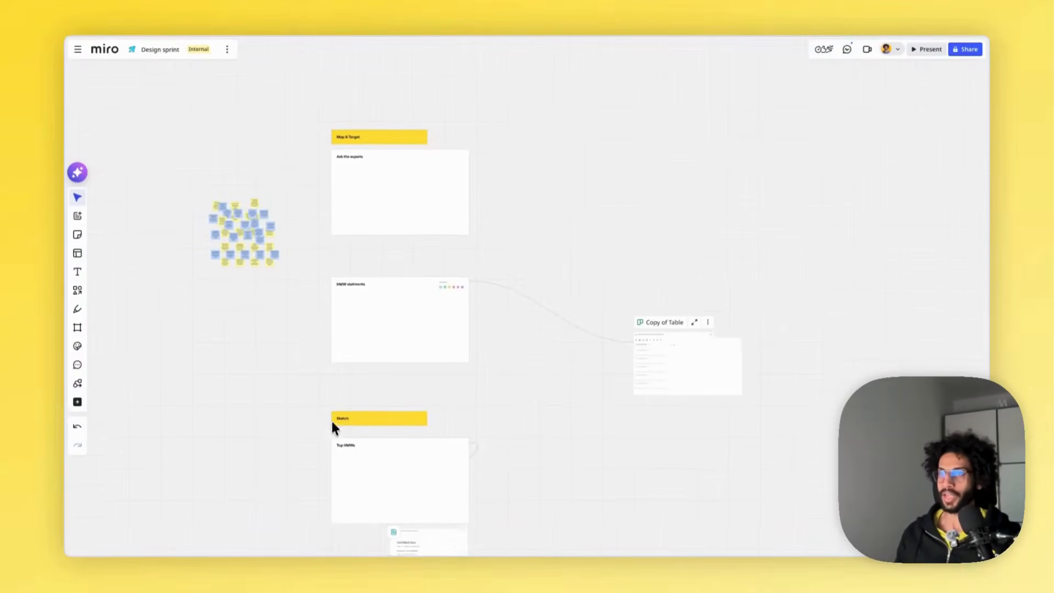
scroll(330, 172, up, 5)
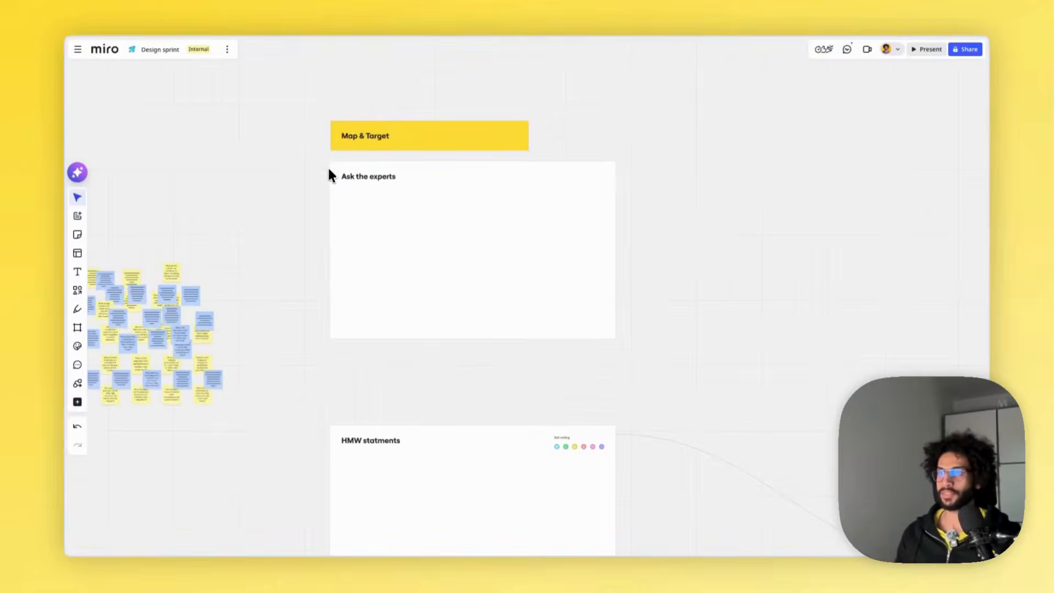
scroll(363, 280, down, 4)
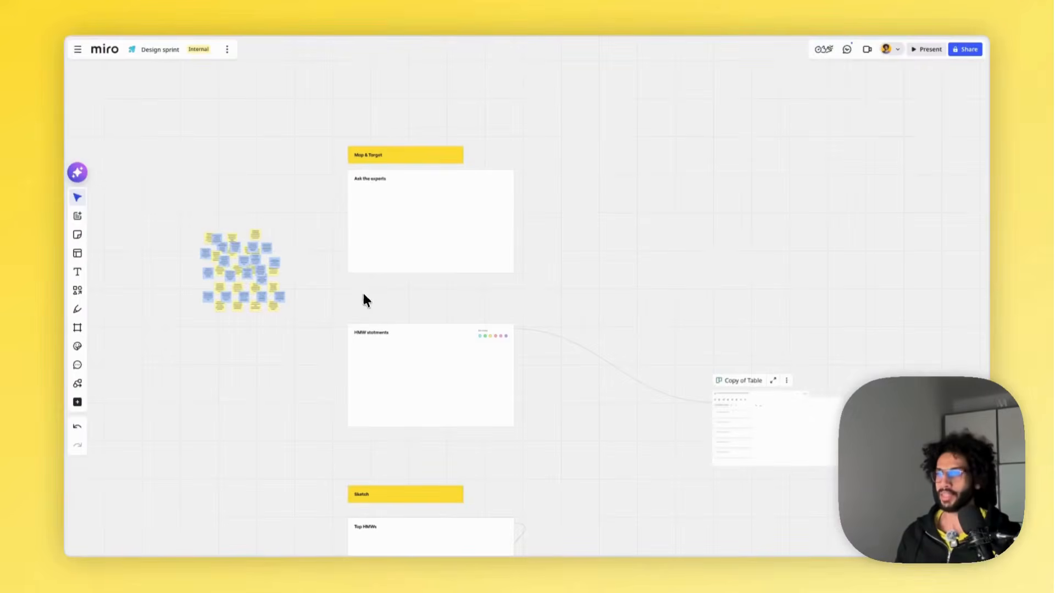
scroll(356, 345, down, 4)
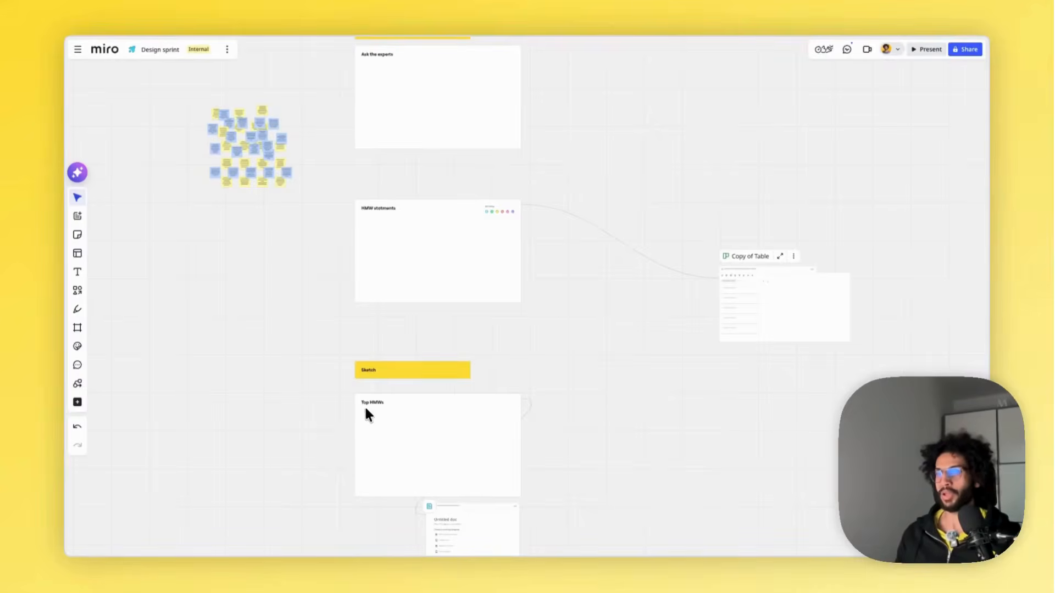
scroll(444, 441, down, 5)
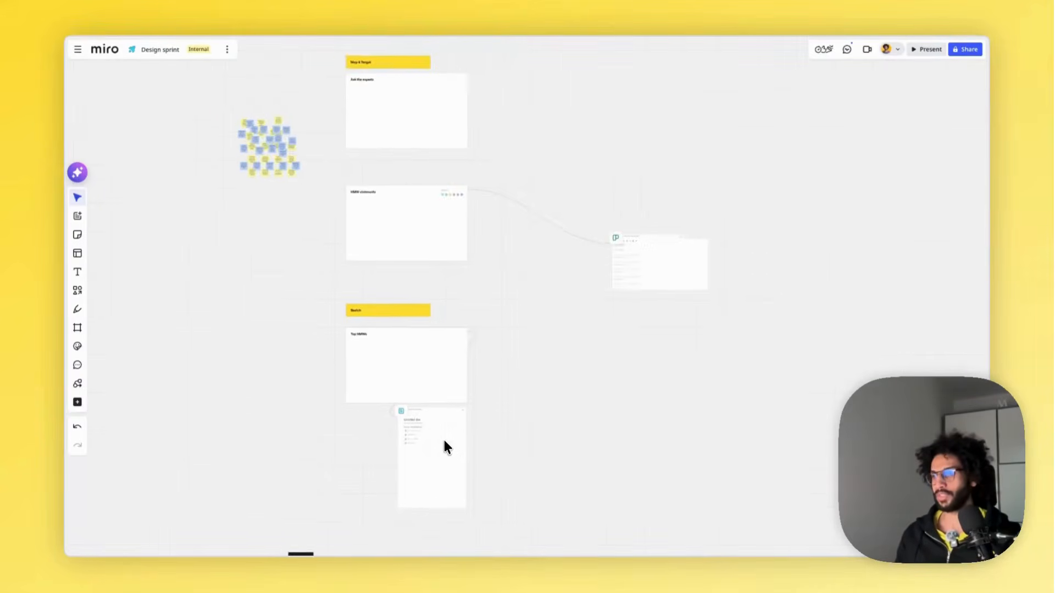
scroll(443, 438, down, 10)
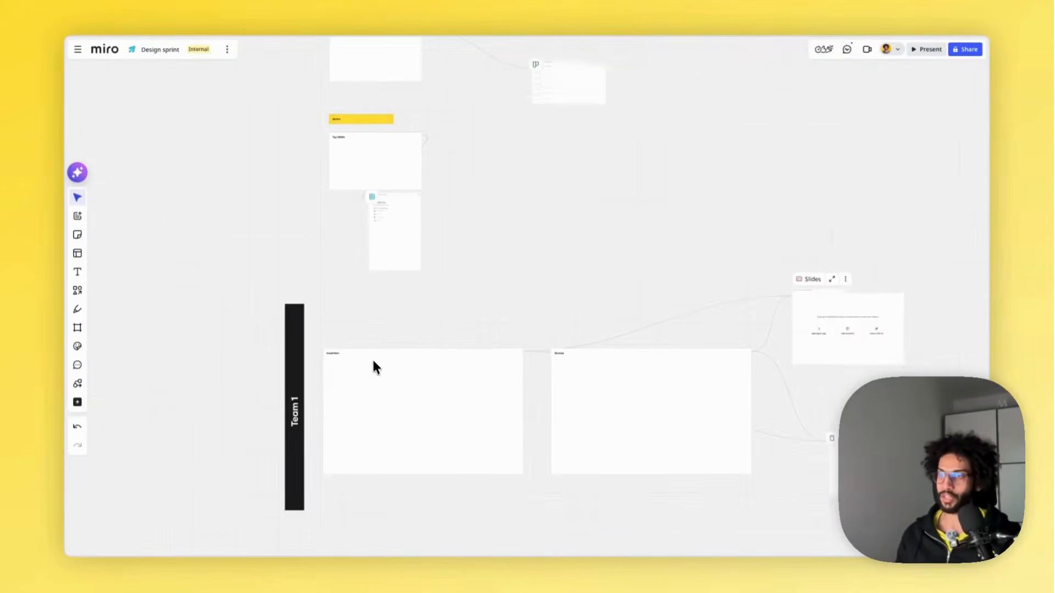
scroll(317, 341, up, 5)
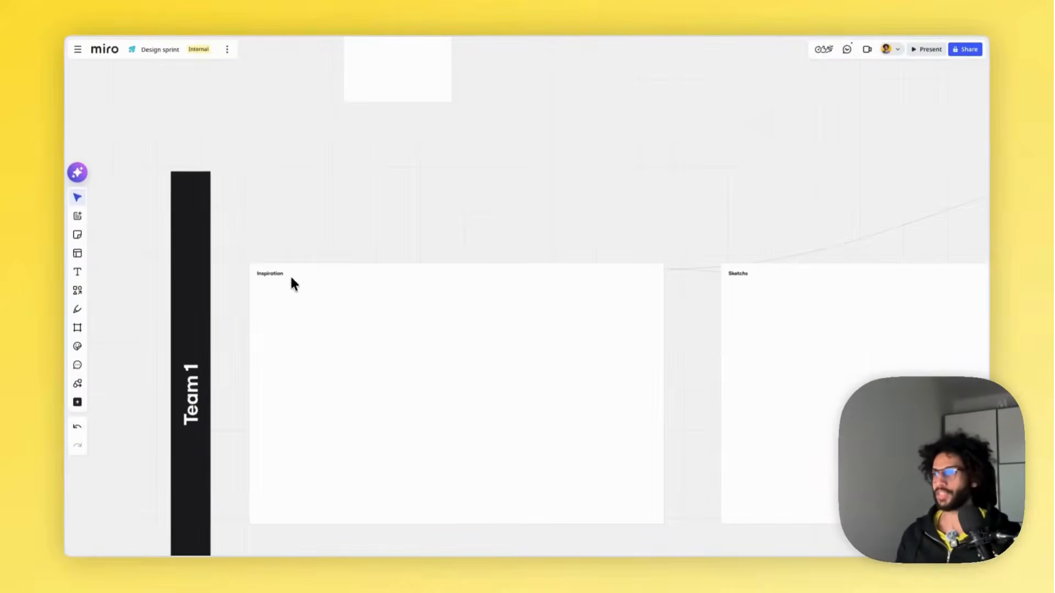
scroll(295, 277, right, 9)
scroll(296, 277, left, 1)
scroll(297, 277, down, 2)
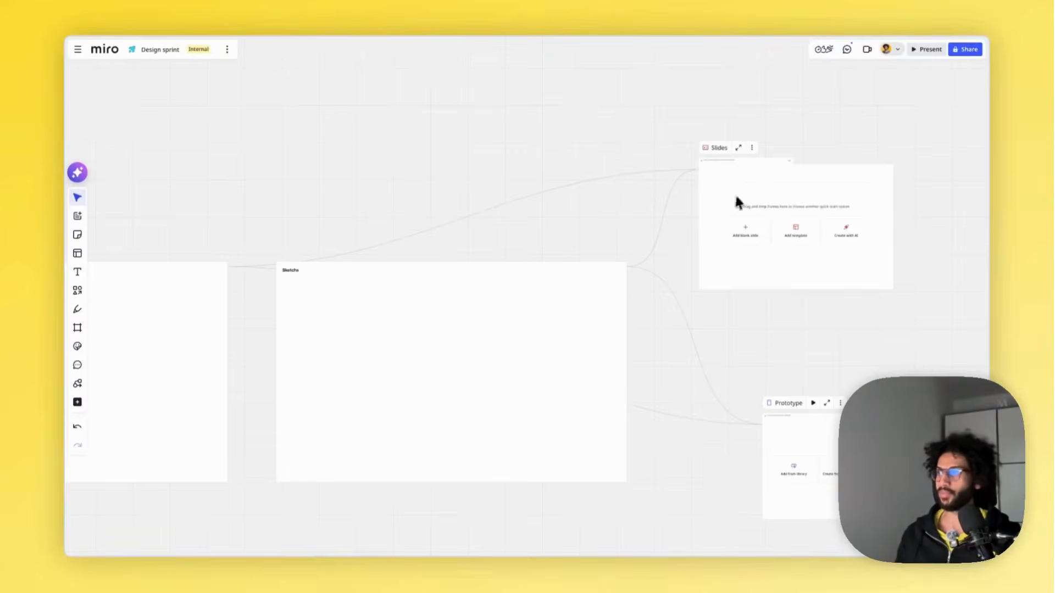
scroll(739, 399, left, 8)
scroll(738, 399, up, 5)
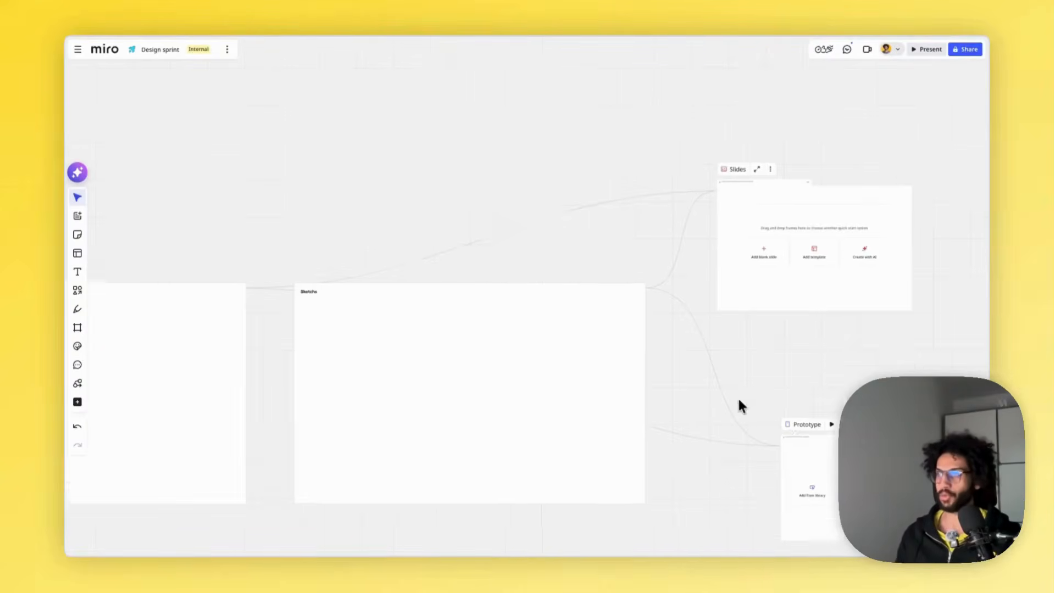
scroll(714, 393, up, 2)
scroll(417, 301, up, 5)
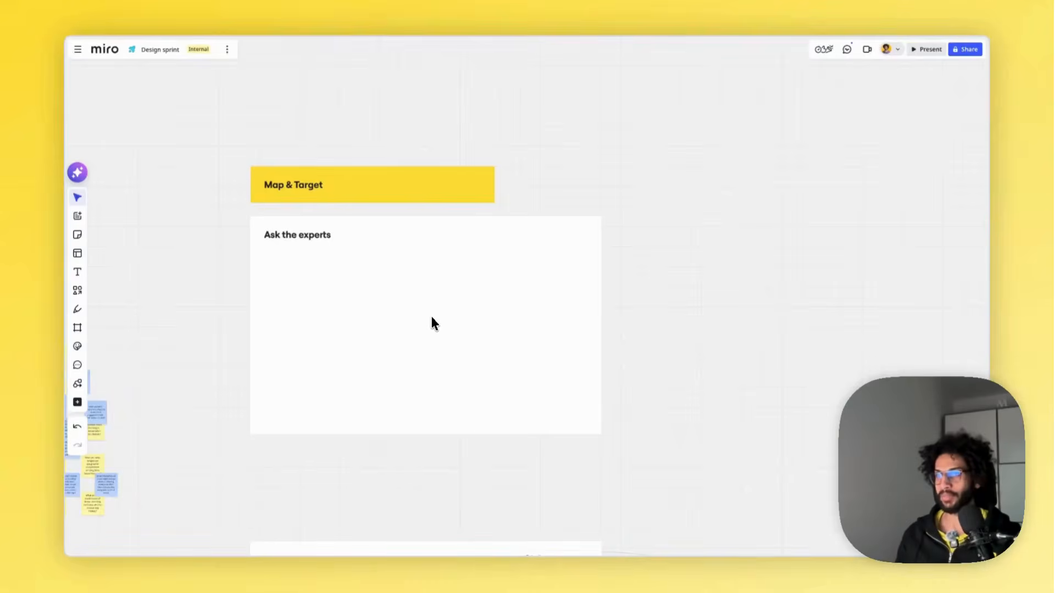
- Create a Document output connected to the Ask the experts frame and place it to the right of the frame
click(379, 297)
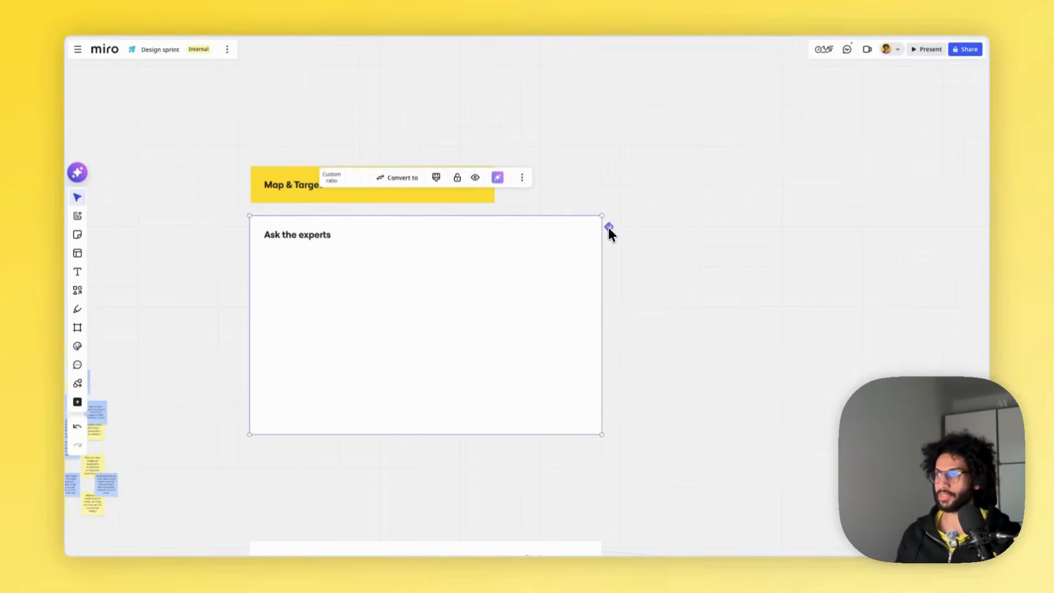
scroll(608, 228, up, 3)
drag(601, 226, 850, 200)
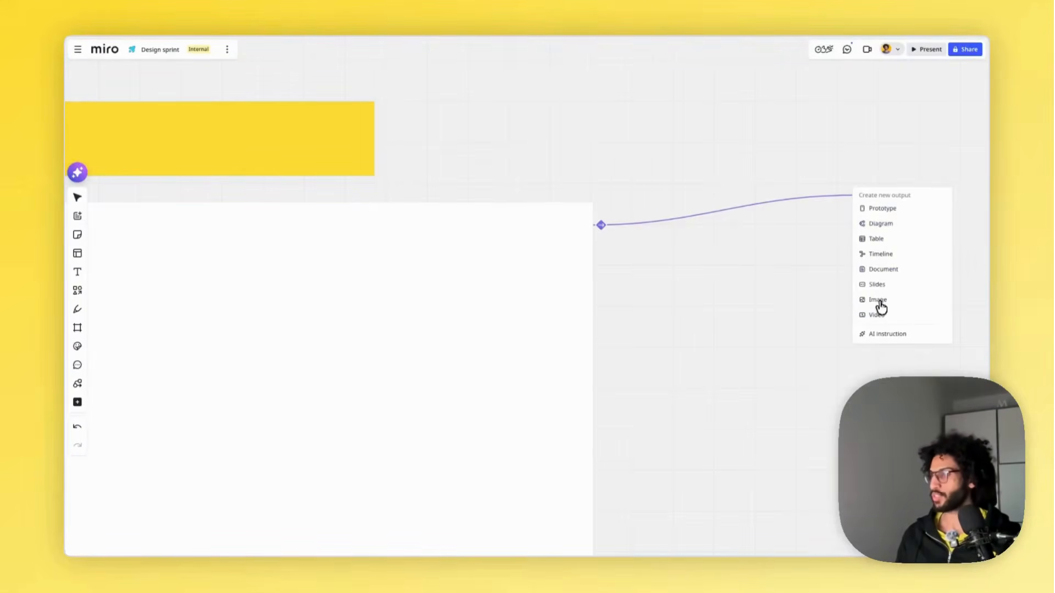
click(878, 271)
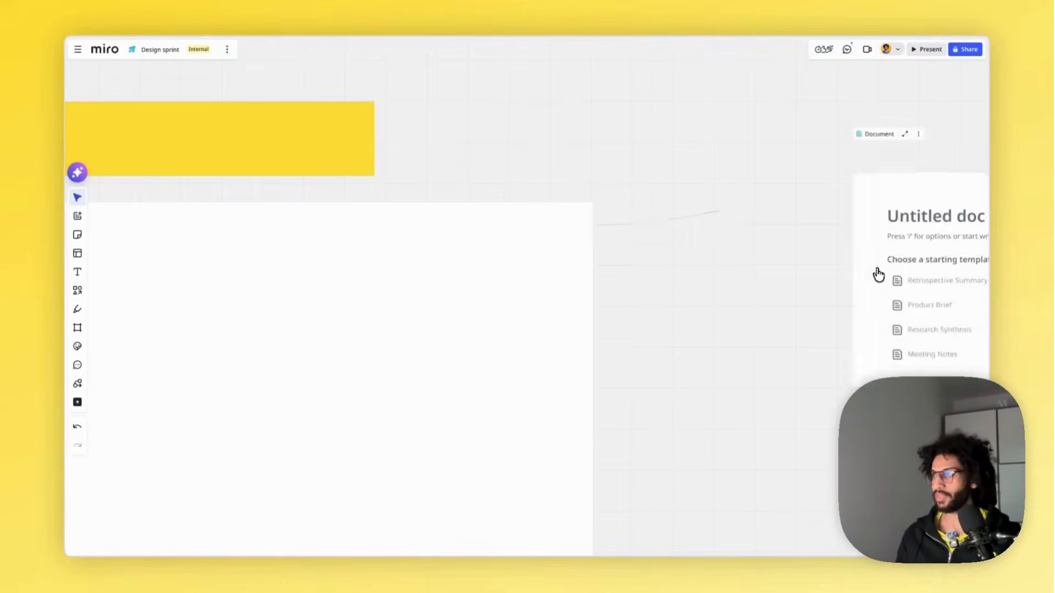
scroll(712, 209, up, 3)
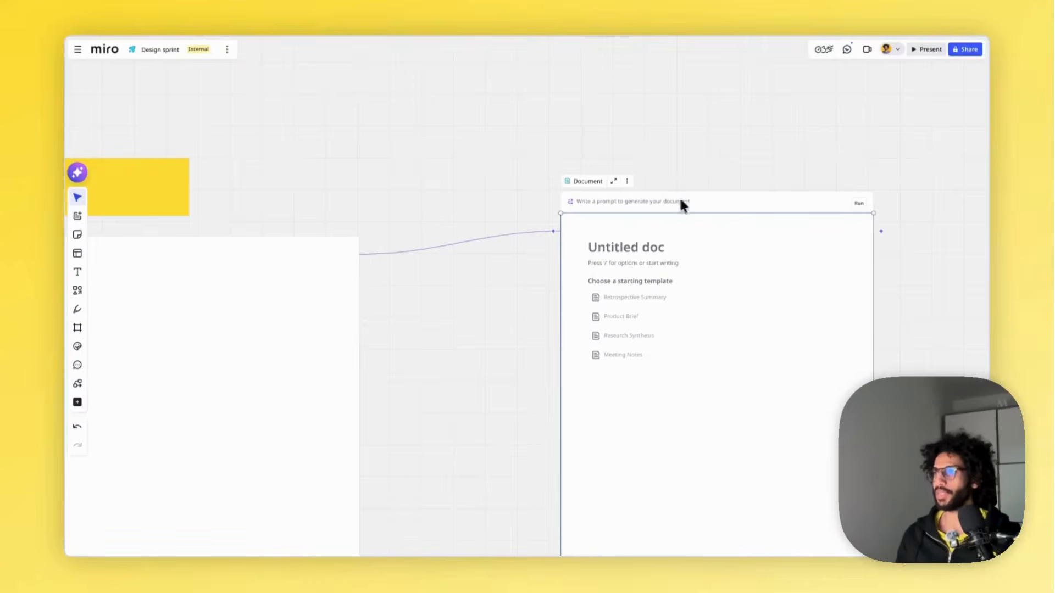
- Examine the new document's prompt options and its connection to the Ask the experts frame
click(624, 202)
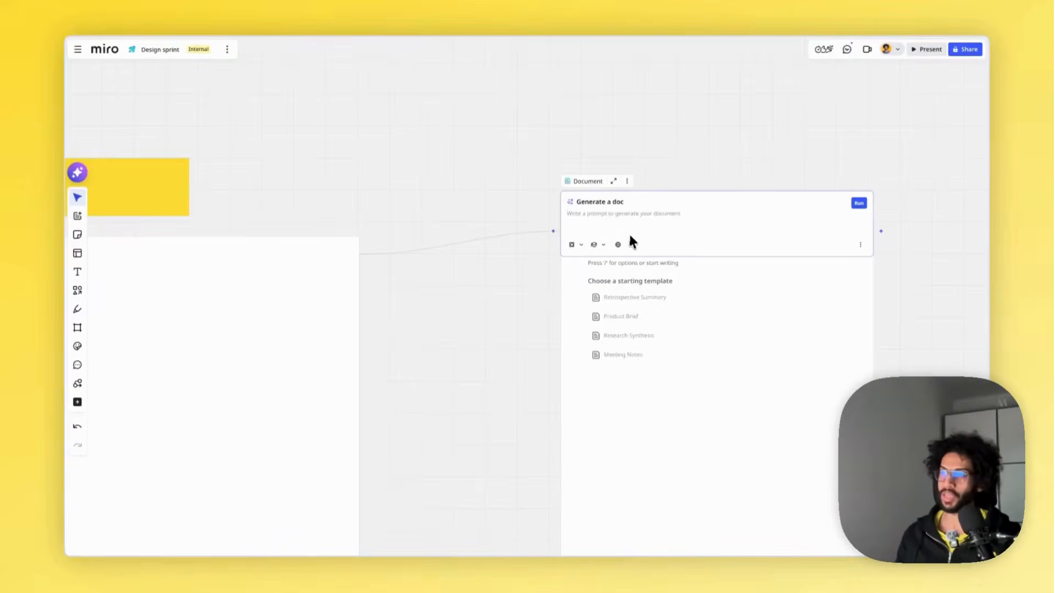
click(517, 279)
scroll(517, 279, down, 3)
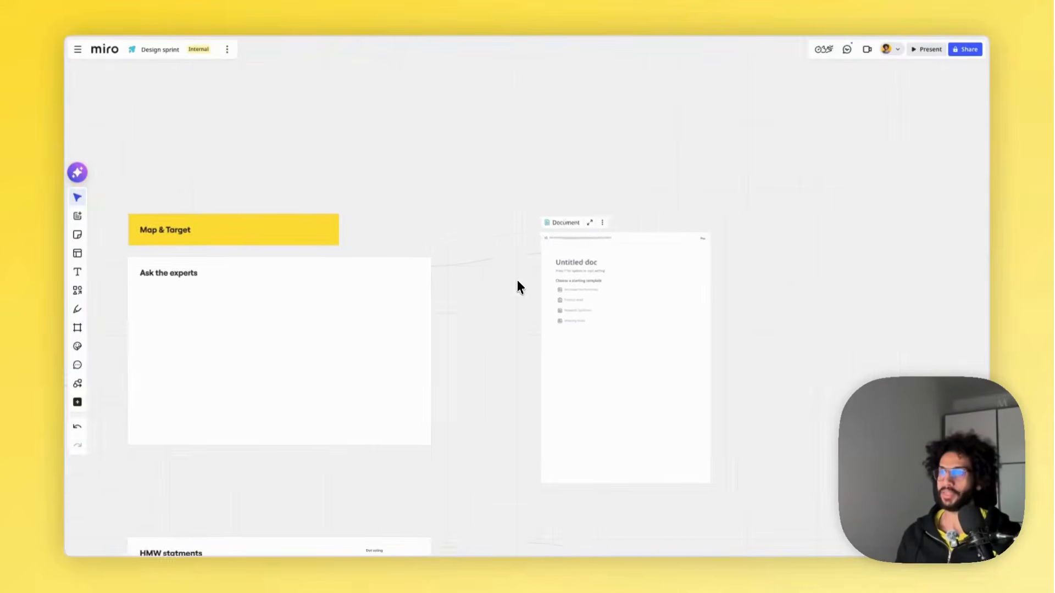
scroll(516, 279, left, 2)
scroll(308, 312, left, 1)
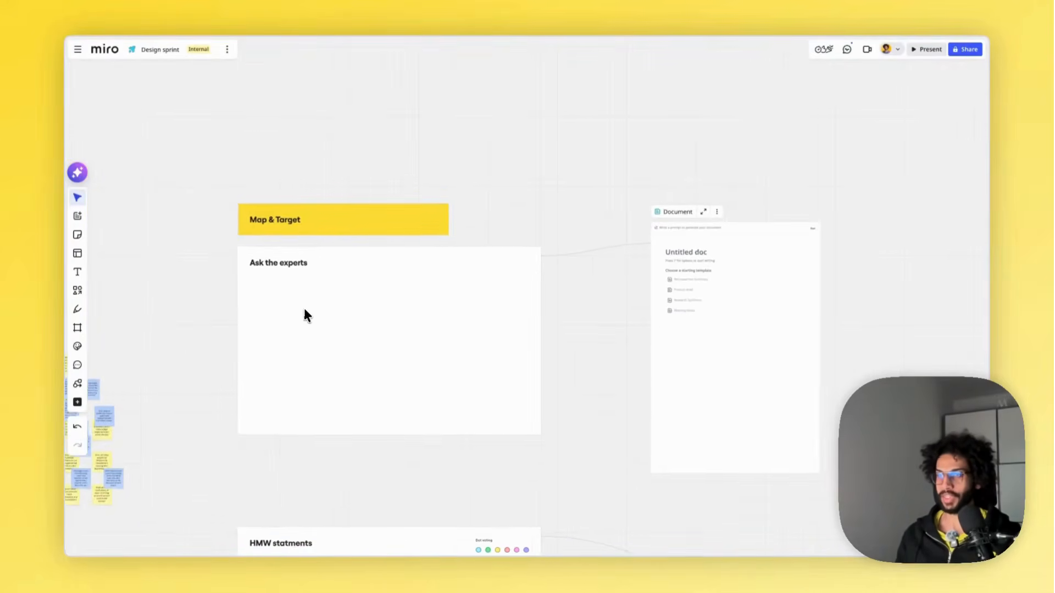
scroll(301, 306, right, 1)
scroll(301, 306, down, 1)
scroll(302, 312, up, 2)
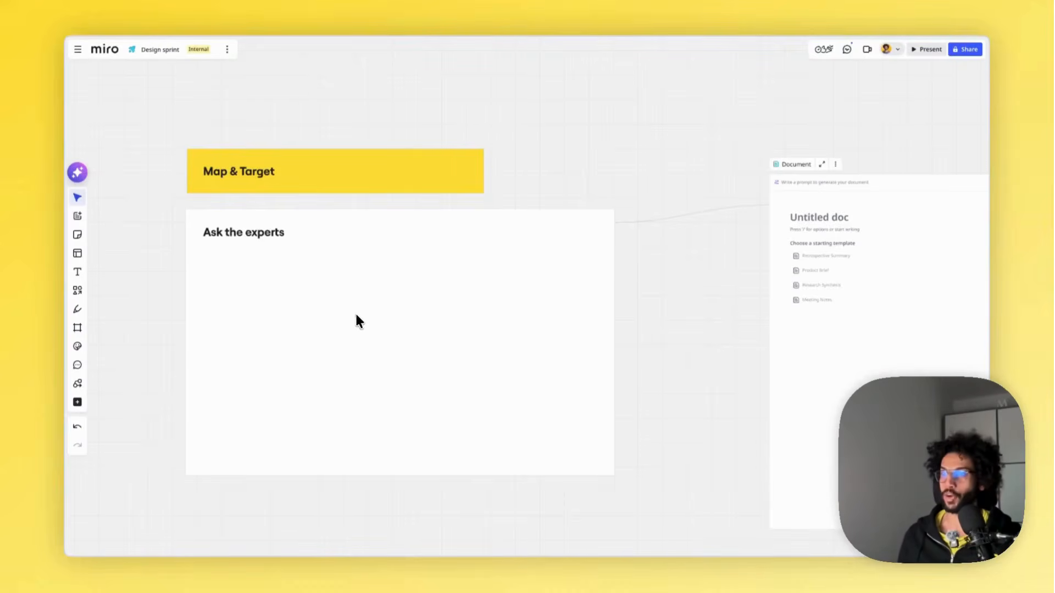
- Enter the document's design sprint expert prompt, answering Ask the experts sticky notes with Question, Answer, Key Takeaways and Resources sections
scroll(482, 268, right, 10)
click(520, 184)
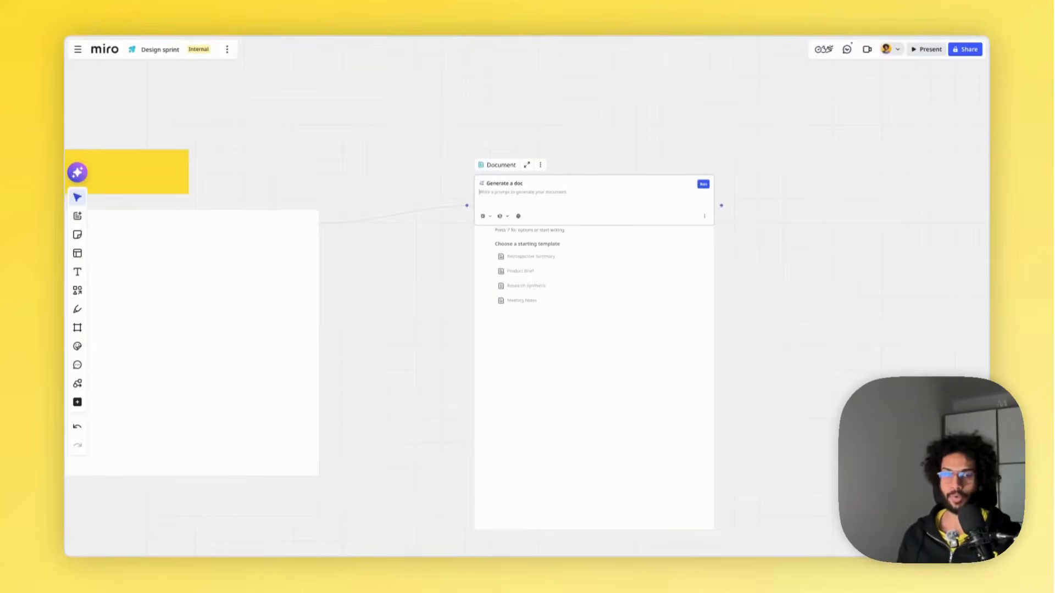
key(Escape)
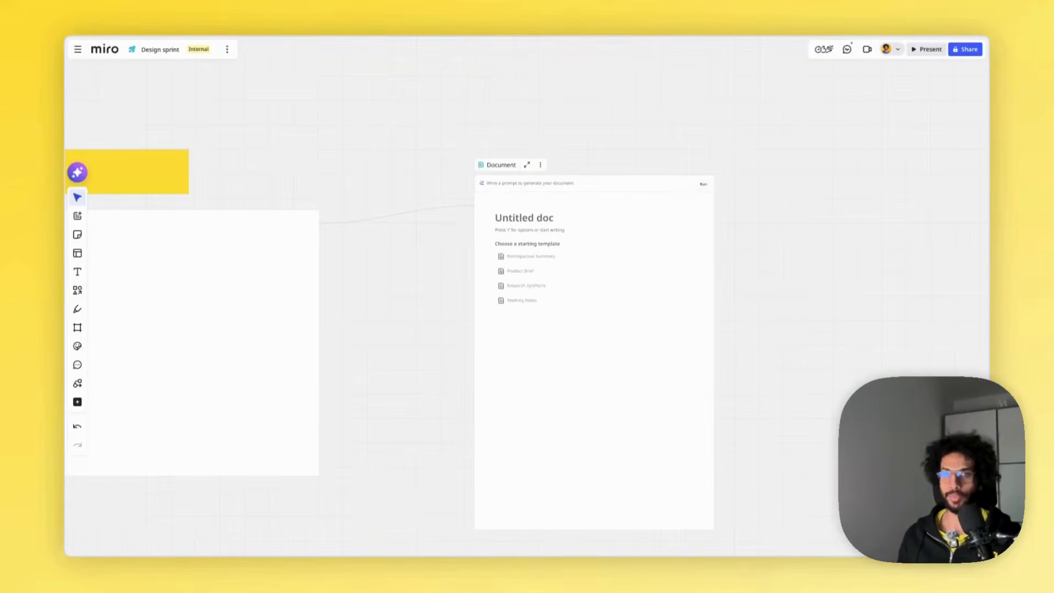
click(522, 183)
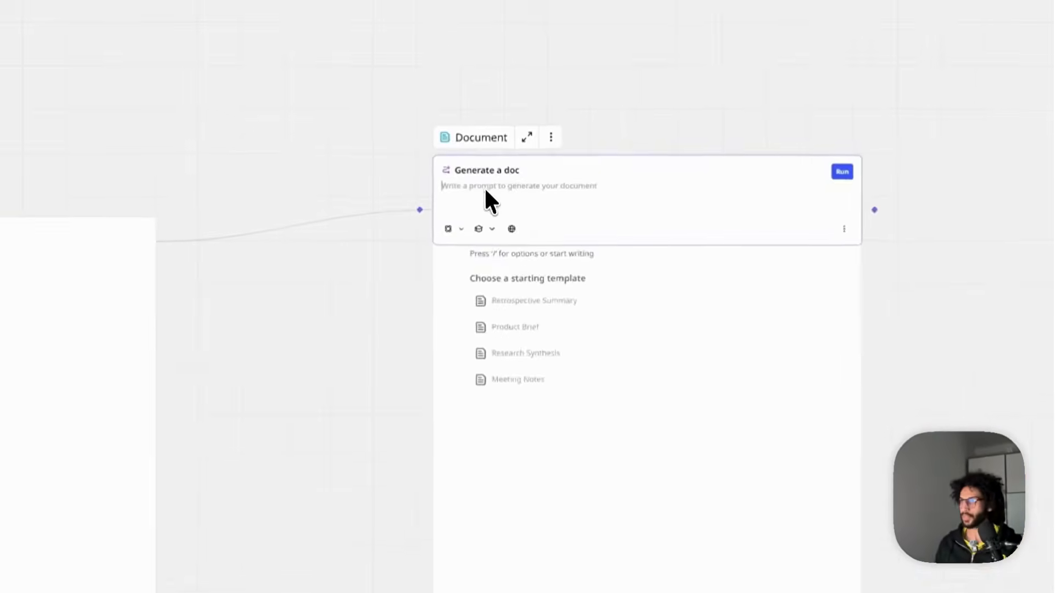
text(You are a design sprint expert. Search internal knowledge using Miro insights to answer the user's question in the ""Ask the experts" section users will provide there questions in a form of sticky notes, then generate a structured document immediately.  ## Instructions  1. Use Miro insights to search for relevant internal documentation 2. Generate a document with this exact structure:  ---  **QUESTION** [User's question]  **ANSWER** [2-3 paragraphs with comprehensive answer from Glean results]  **KEY TAKEAWAYS** • [Point 1] • [Point 2] • [Point 3]  **RESOURCES** • [Internal link 1] • [Internal link 2] • [Internal link 3]  ---  Keep answers concise and actionable. Include document links from Miro insights results.)
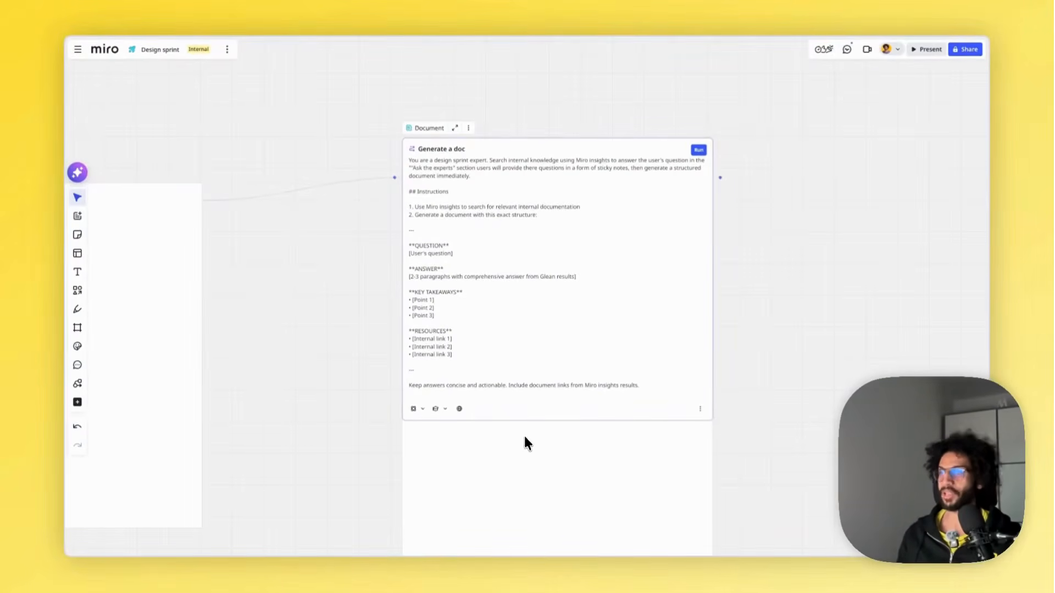
- Choose Miro Insights as the prompt's knowledge base and replace "Glean" with "Miro insights" in the answer instruction
click(439, 412)
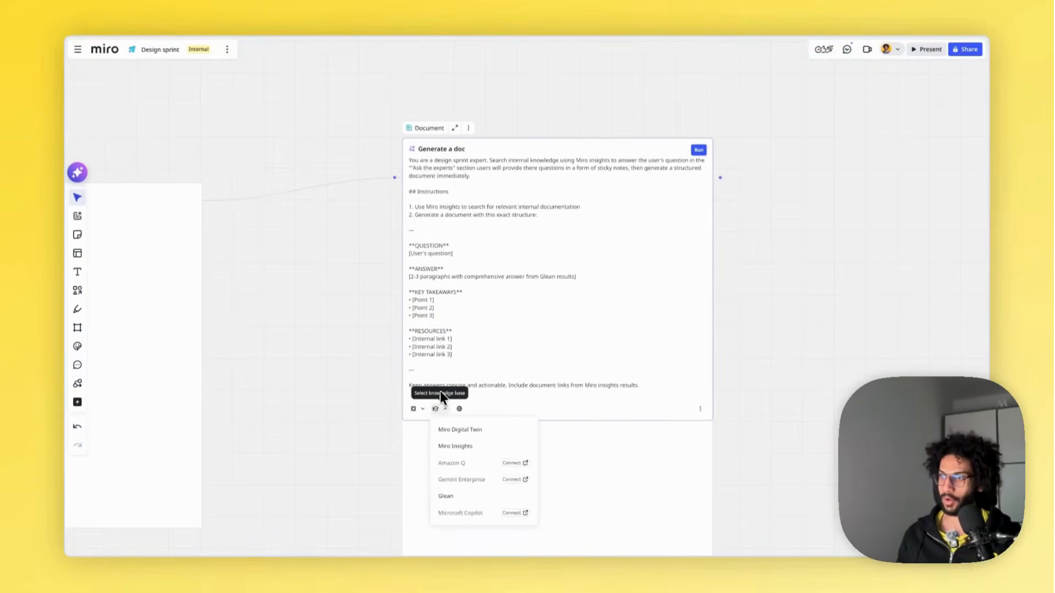
click(468, 447)
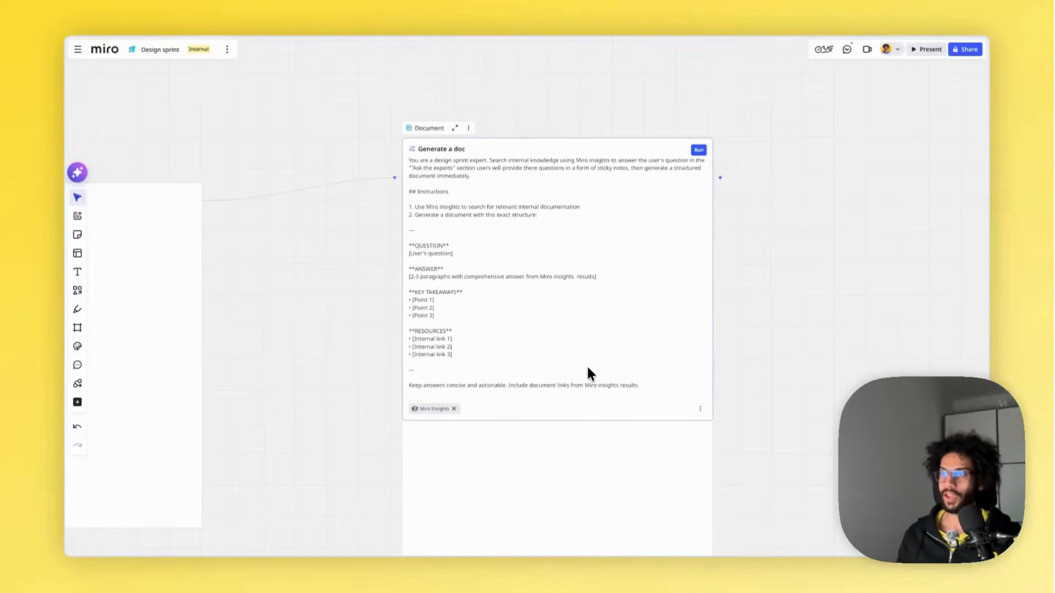
click(338, 292)
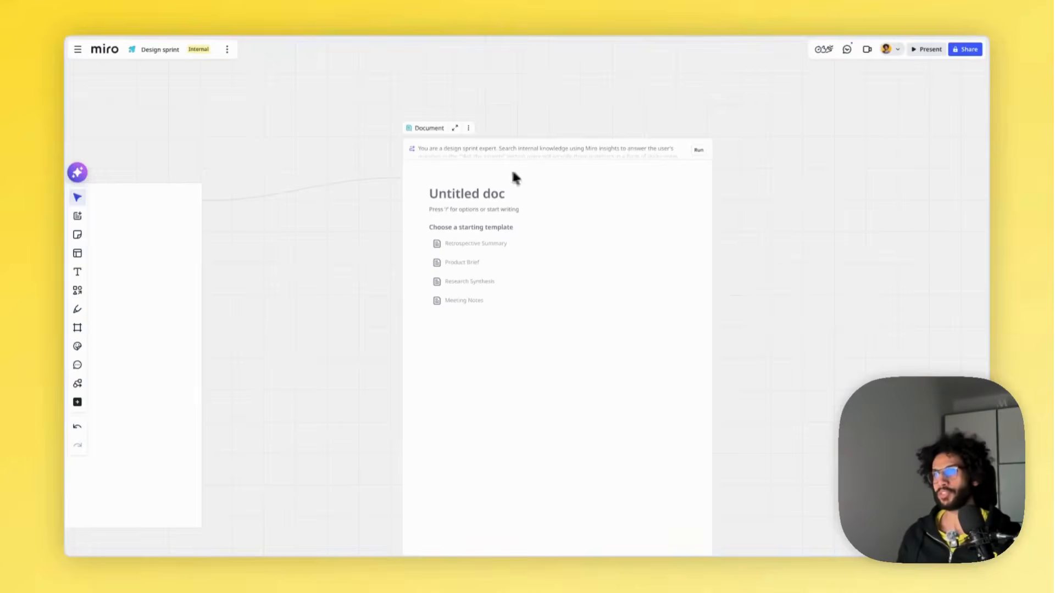
- Create a Table output connected to the Untitled doc and place it to the right of the document
click(421, 131)
scroll(421, 130, down, 2)
scroll(421, 131, right, 2)
drag(547, 162, 689, 162)
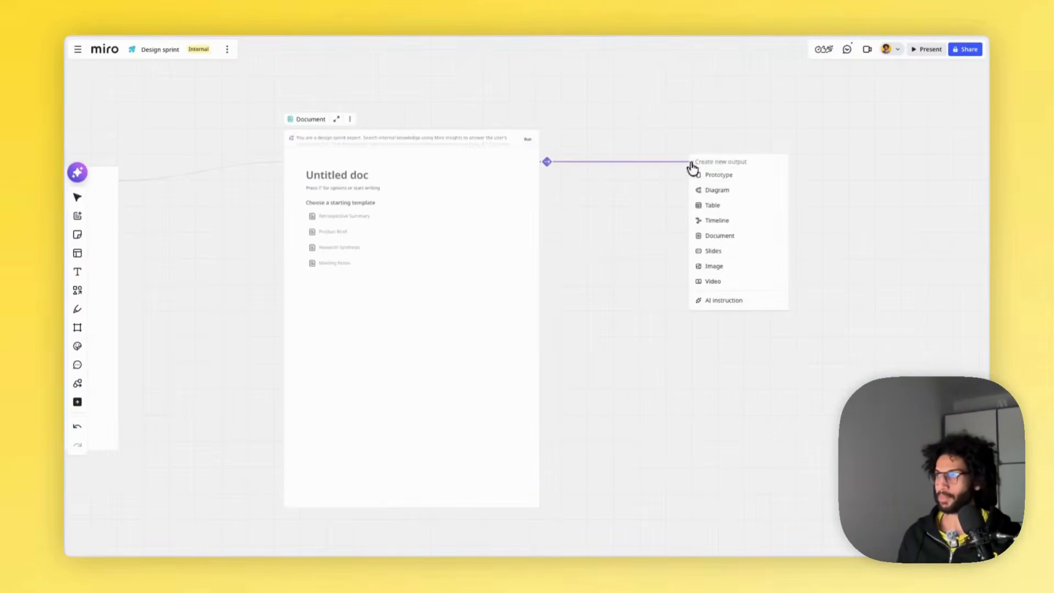
click(712, 208)
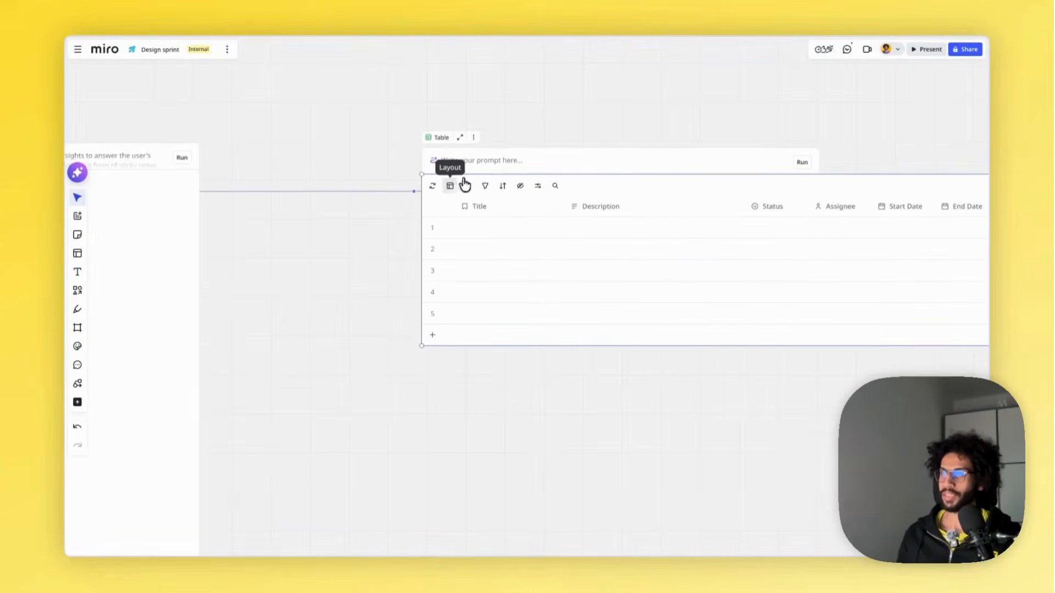
- Switch the new table's layout to a card board with columns grouped by status
click(451, 188)
click(473, 254)
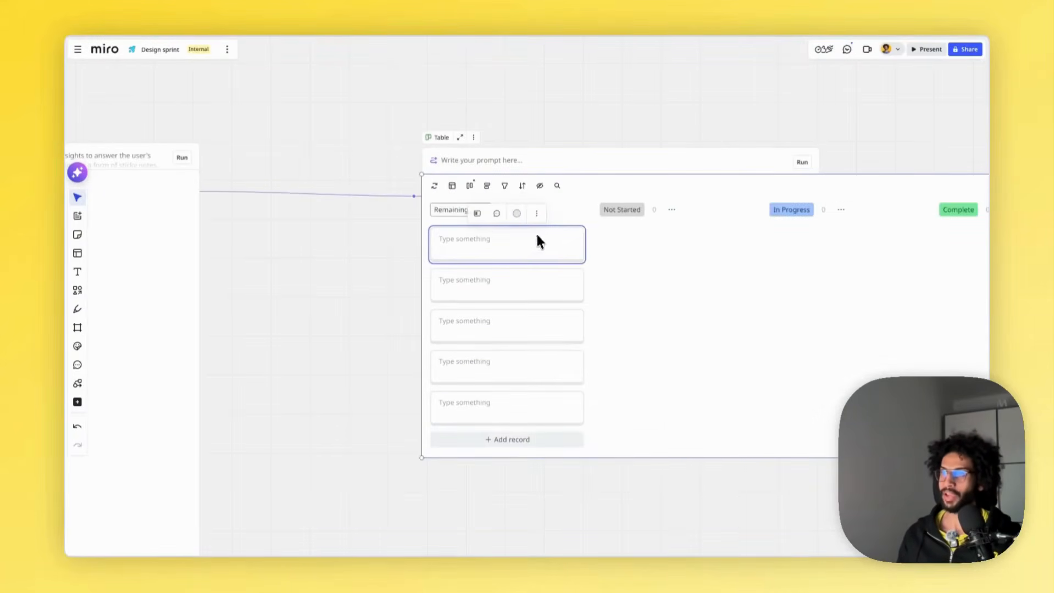
scroll(575, 207, down, 3)
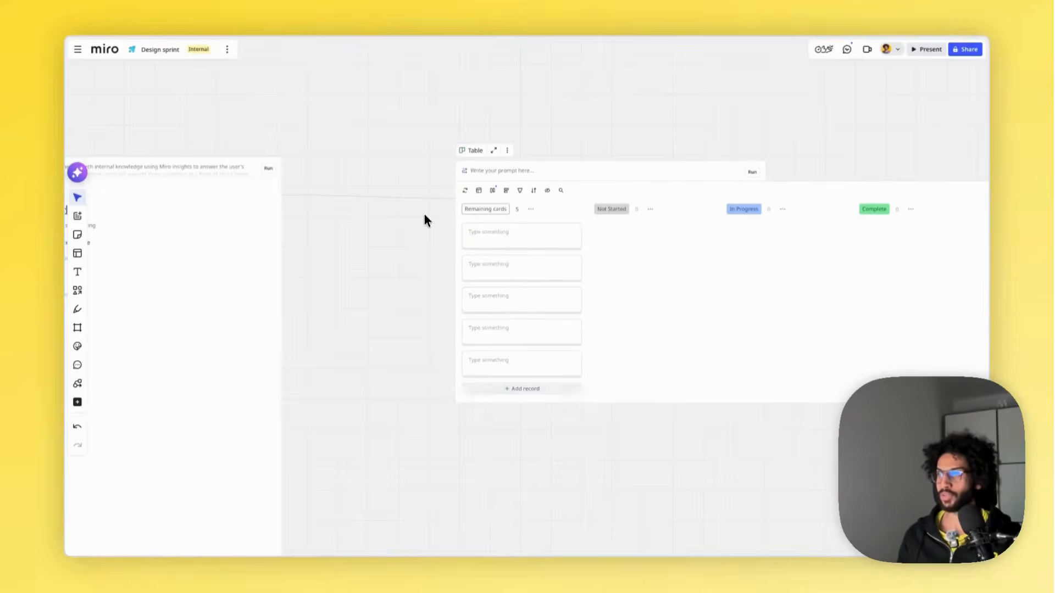
- Hide the table's Remaining cards column and enter the HMW Statement Generator Prompt, requesting 3-5 How Might We statements per Q&A document
click(530, 210)
click(552, 304)
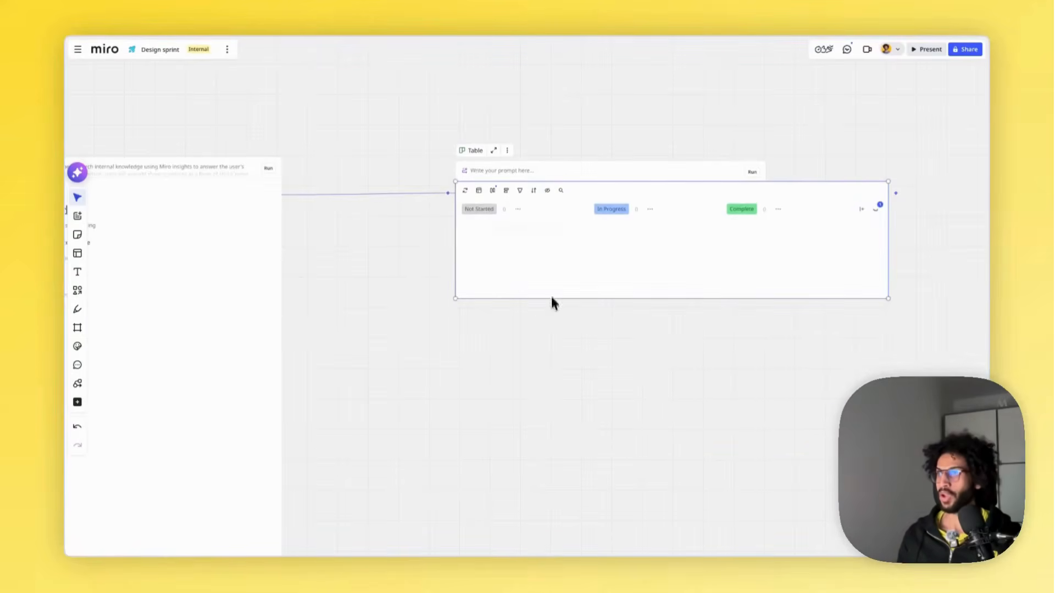
click(498, 171)
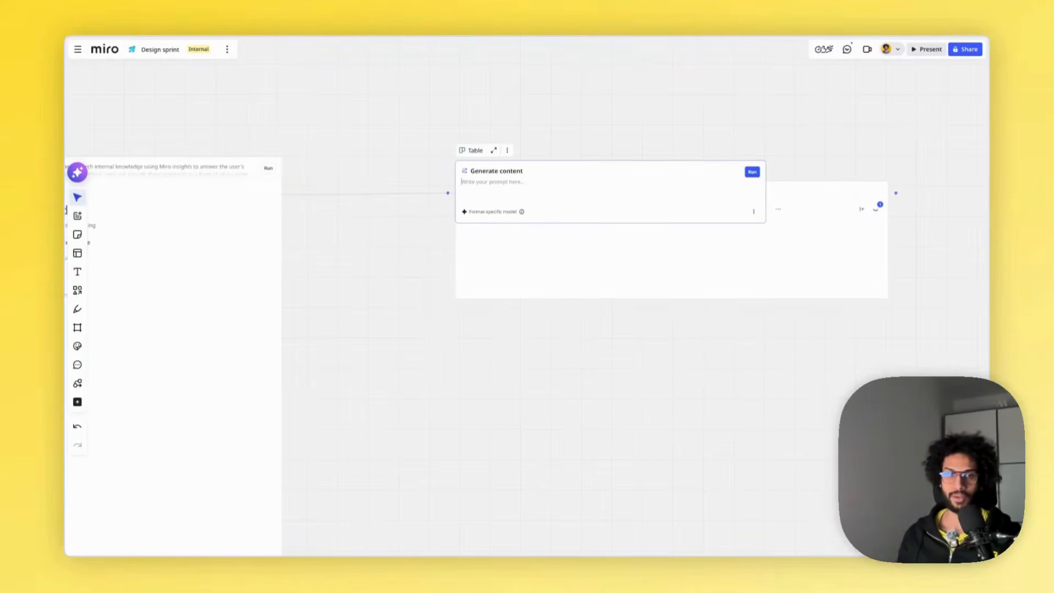
key(Escape)
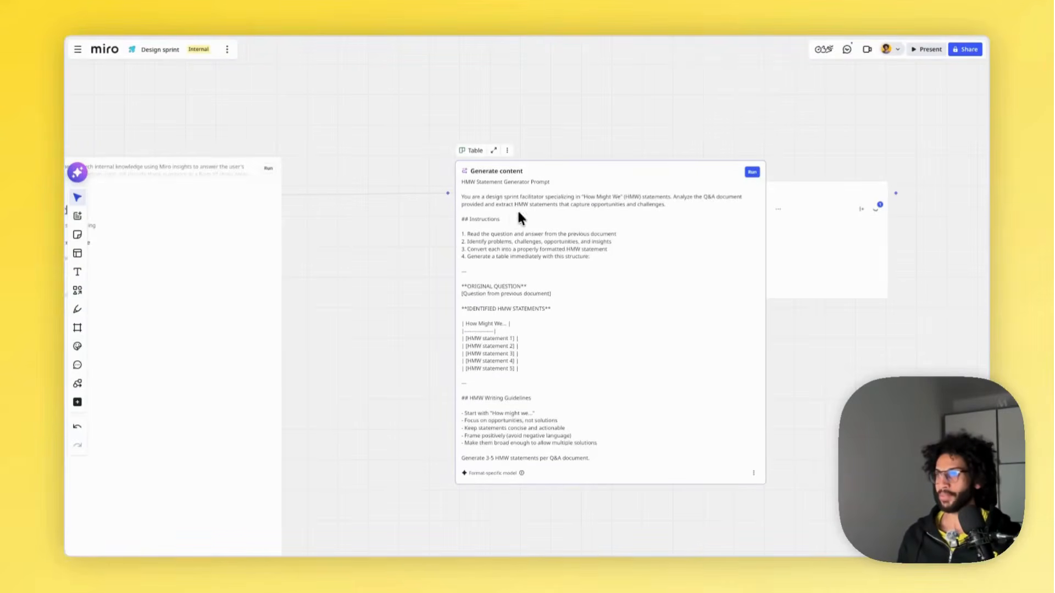
scroll(475, 224, left, 3)
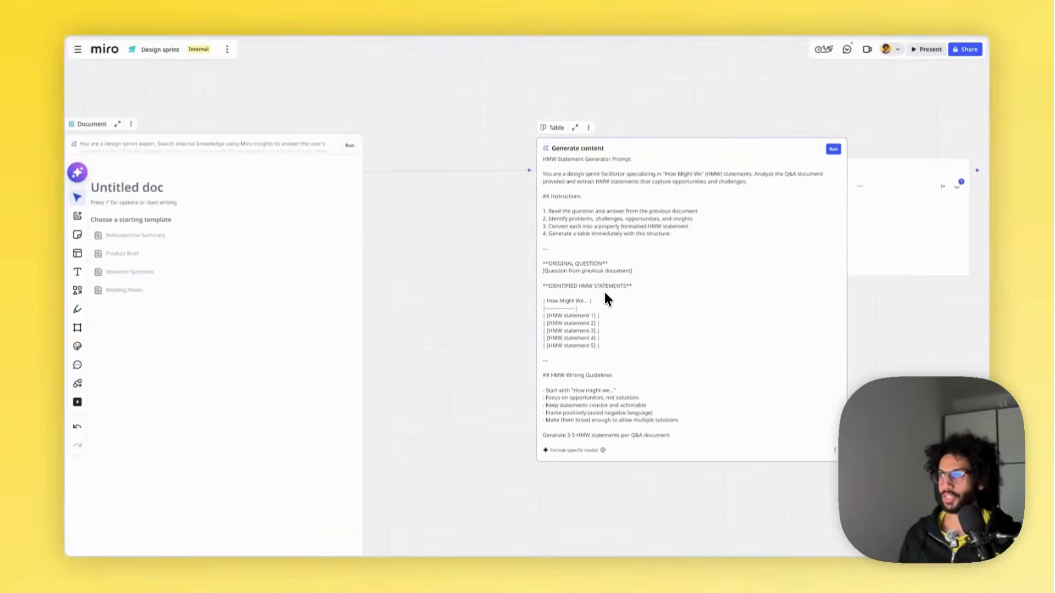
click(481, 283)
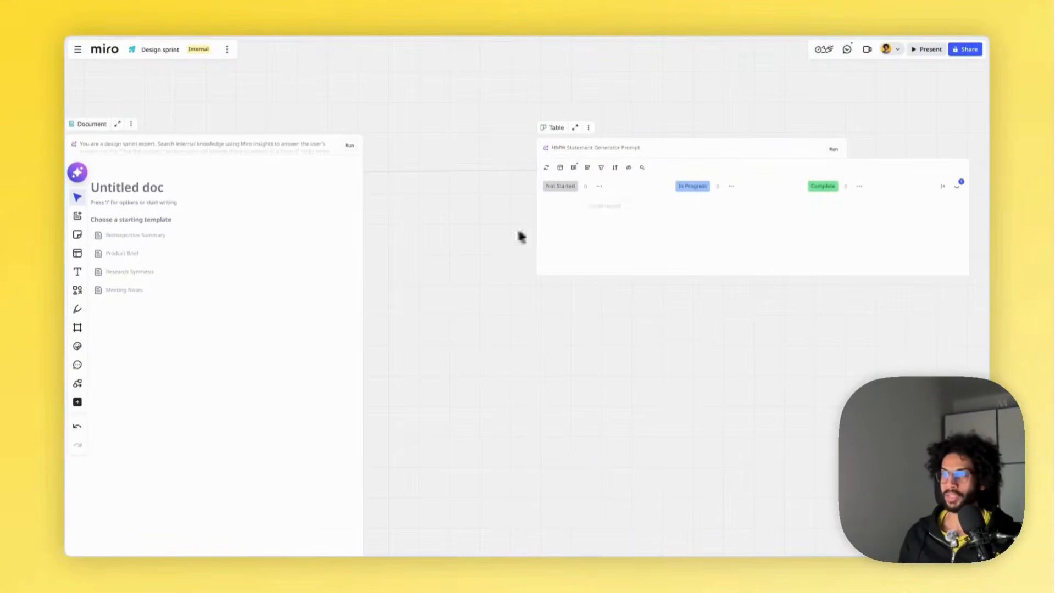
- Review the board flow from Ask the experts through the document and table to the HMW statements frame and its dot voting area
scroll(395, 262, left, 10)
scroll(394, 262, down, 3)
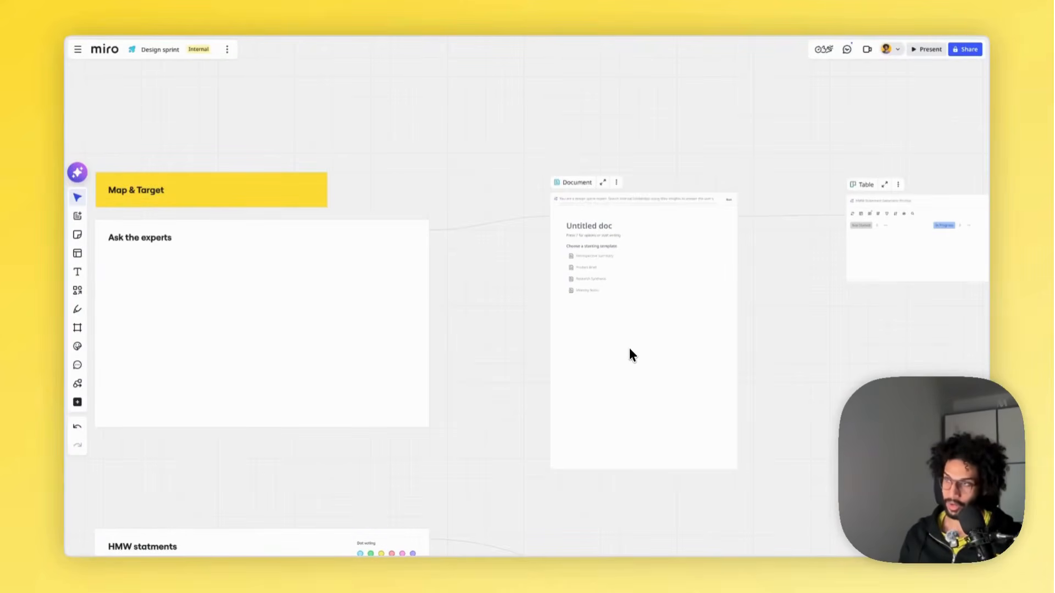
scroll(630, 353, right, 10)
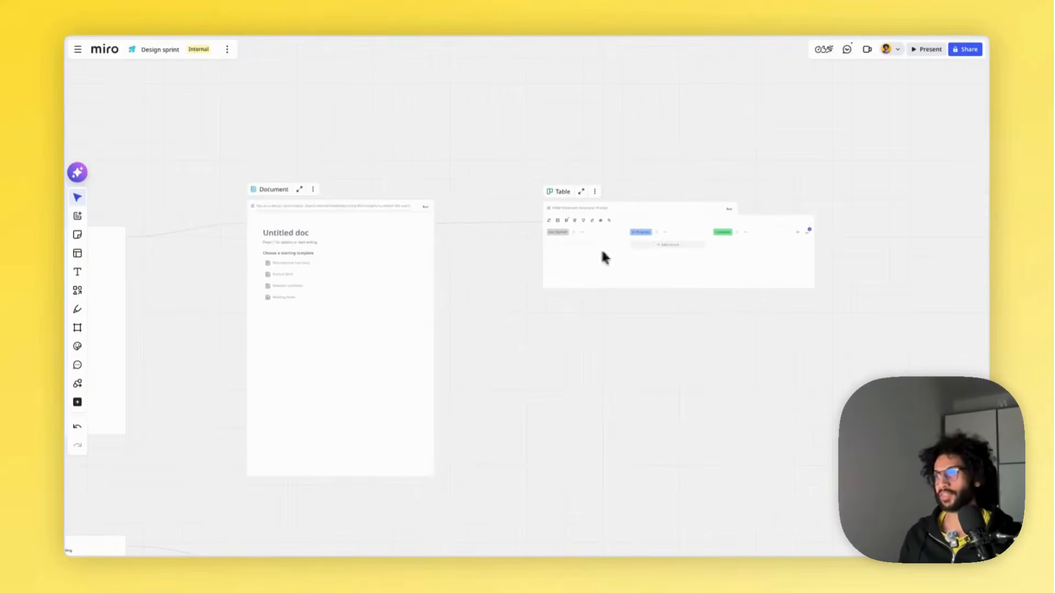
scroll(646, 264, down, 1)
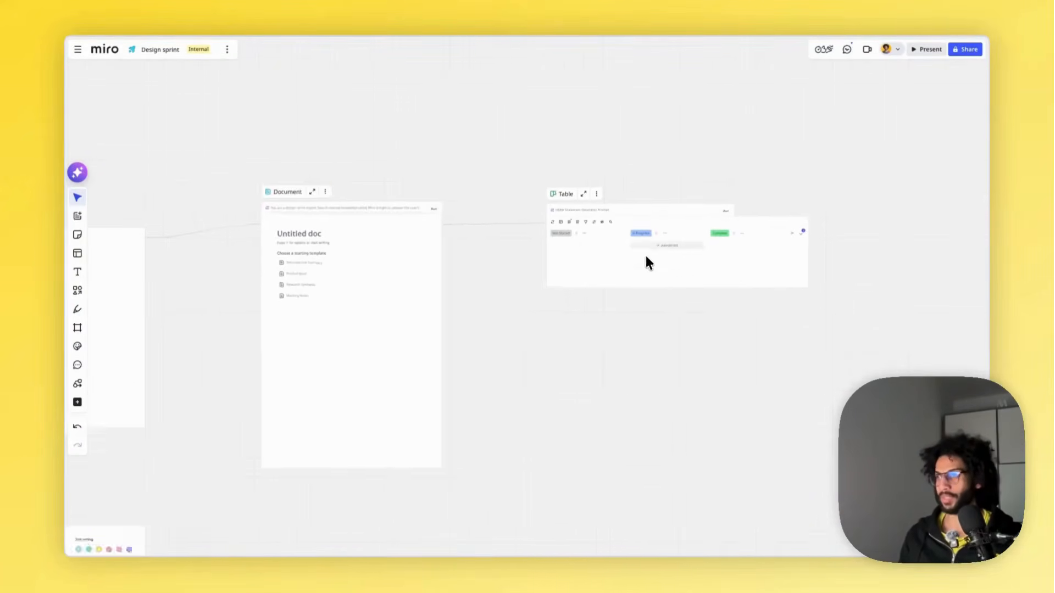
scroll(645, 255, down, 2)
scroll(645, 255, left, 5)
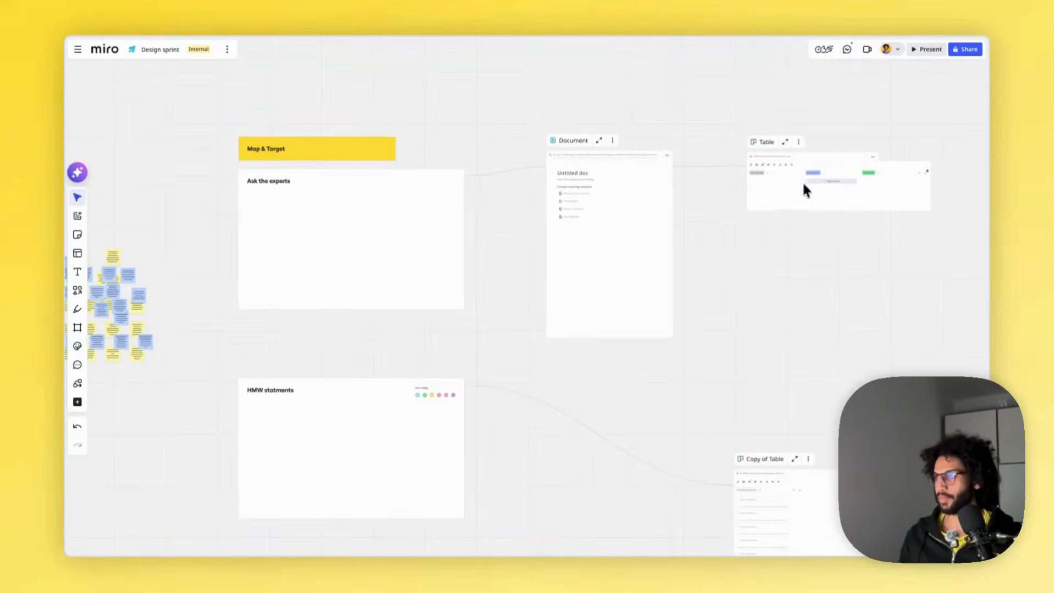
scroll(329, 406, down, 2)
scroll(309, 356, up, 3)
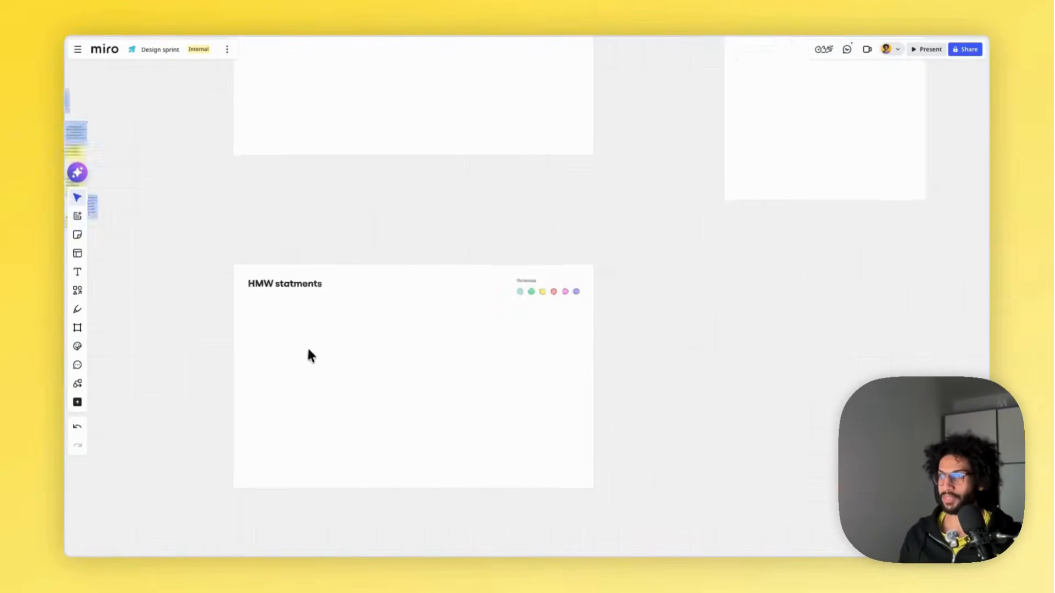
scroll(309, 351, up, 1)
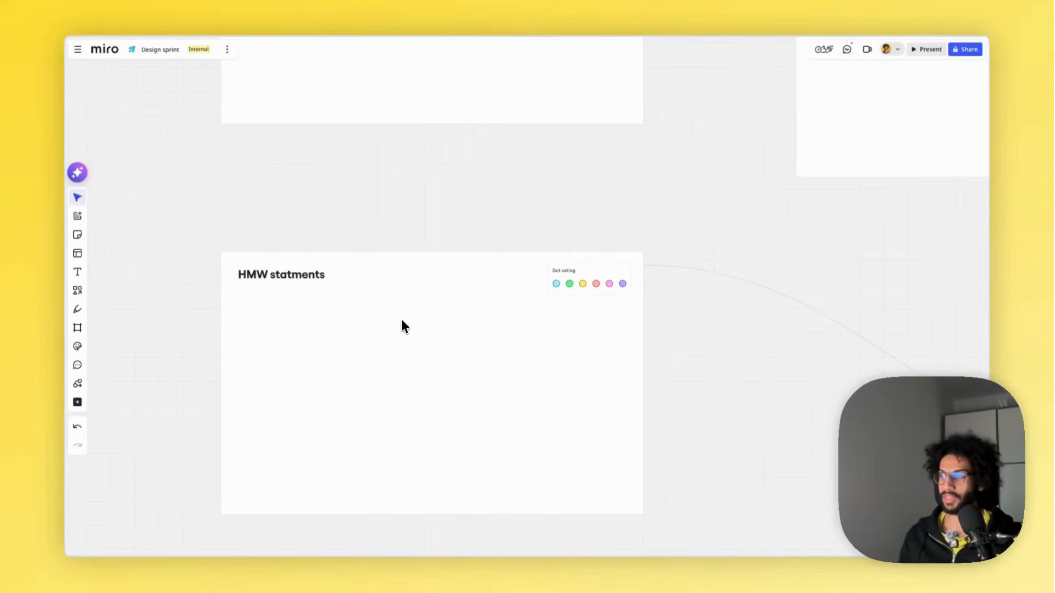
scroll(428, 307, down, 3)
scroll(511, 264, up, 3)
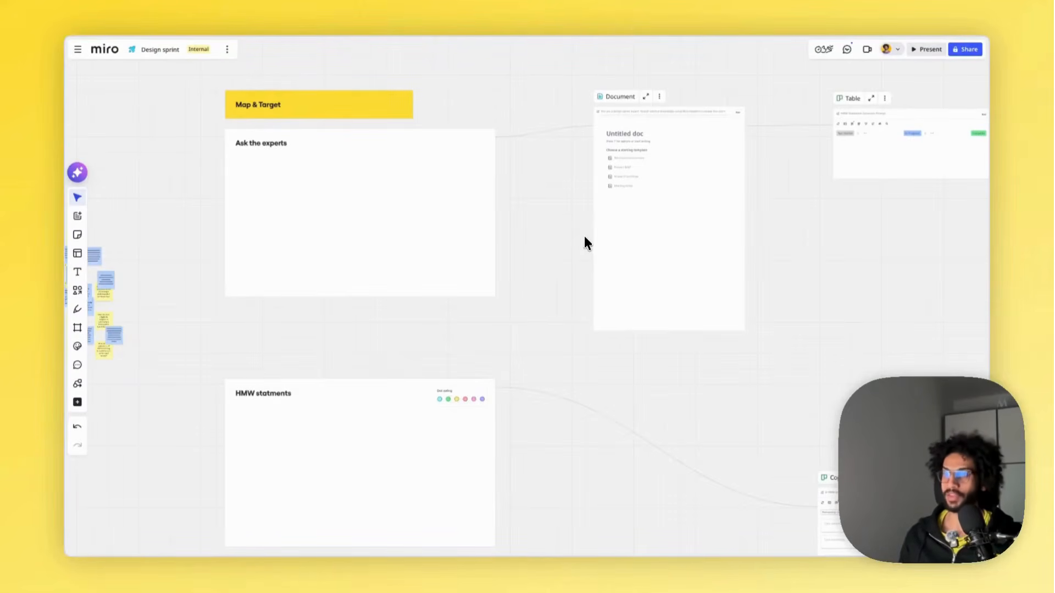
scroll(584, 237, down, 5)
scroll(496, 224, up, 3)
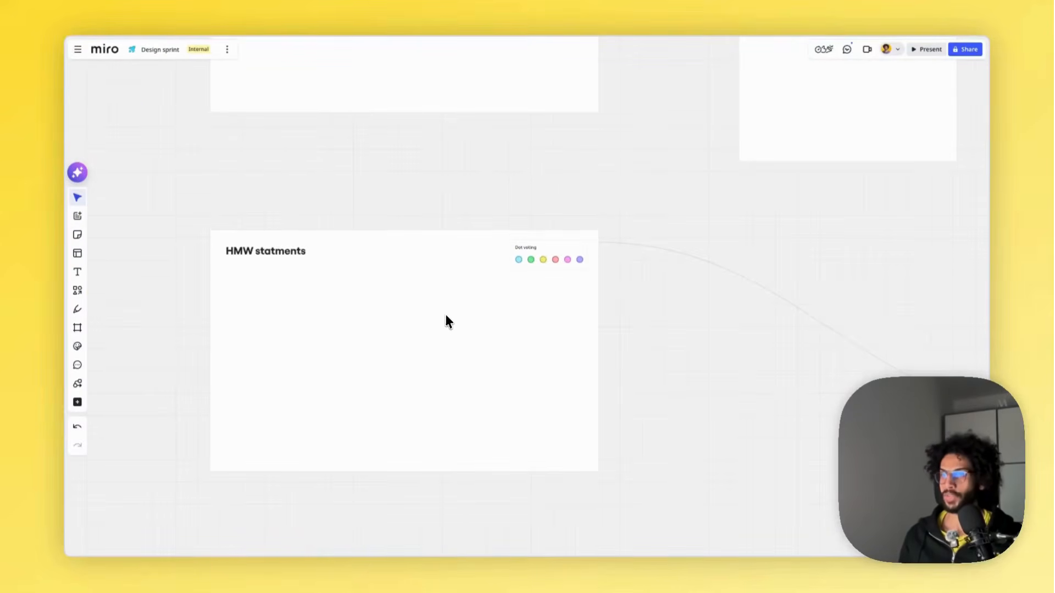
scroll(445, 318, down, 2)
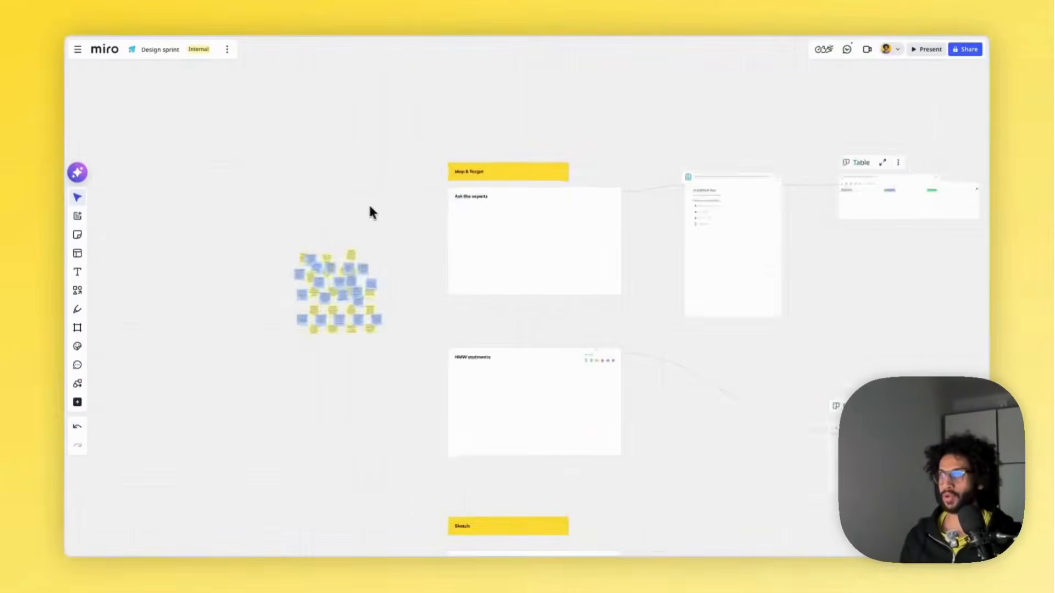
- Move the whole cluster of yellow and blue sticky notes into the Ask the experts frame
key(ctrl+plus)
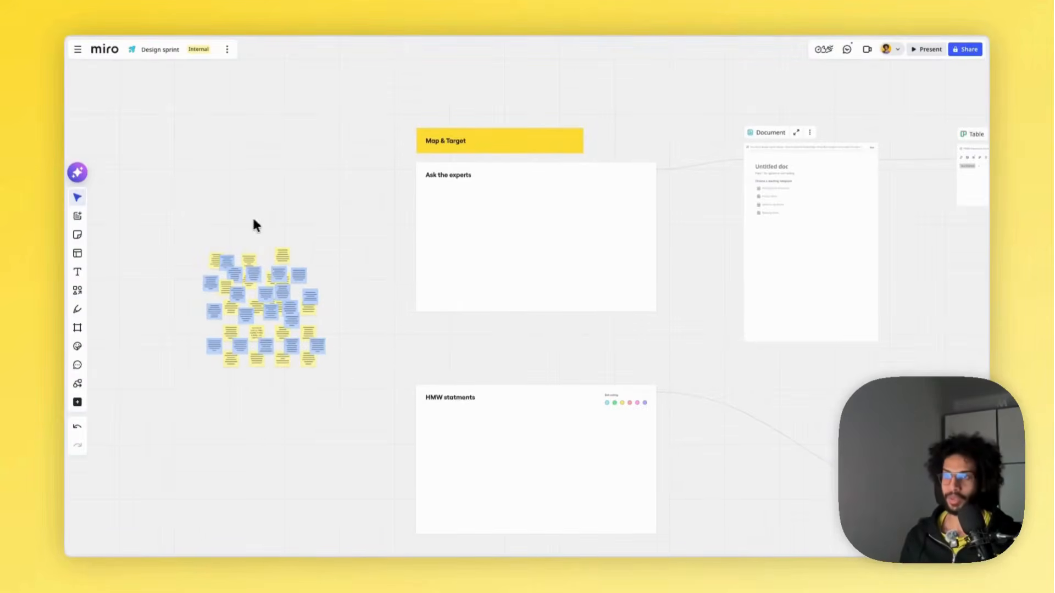
scroll(193, 245, up, 5)
drag(180, 234, 457, 517)
scroll(456, 519, right, 3)
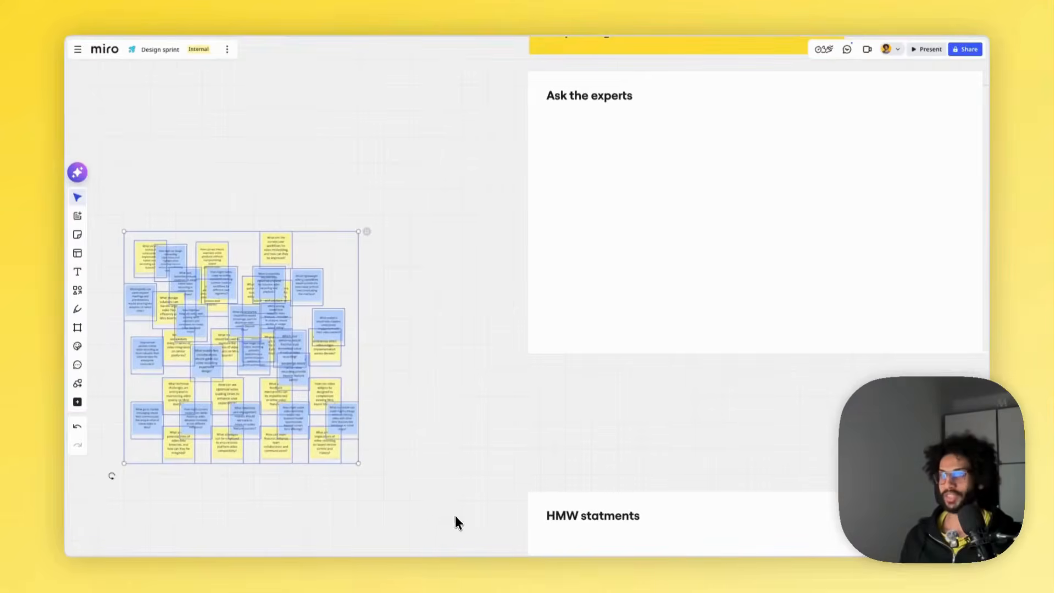
drag(231, 341, 774, 199)
scroll(773, 198, right, 5)
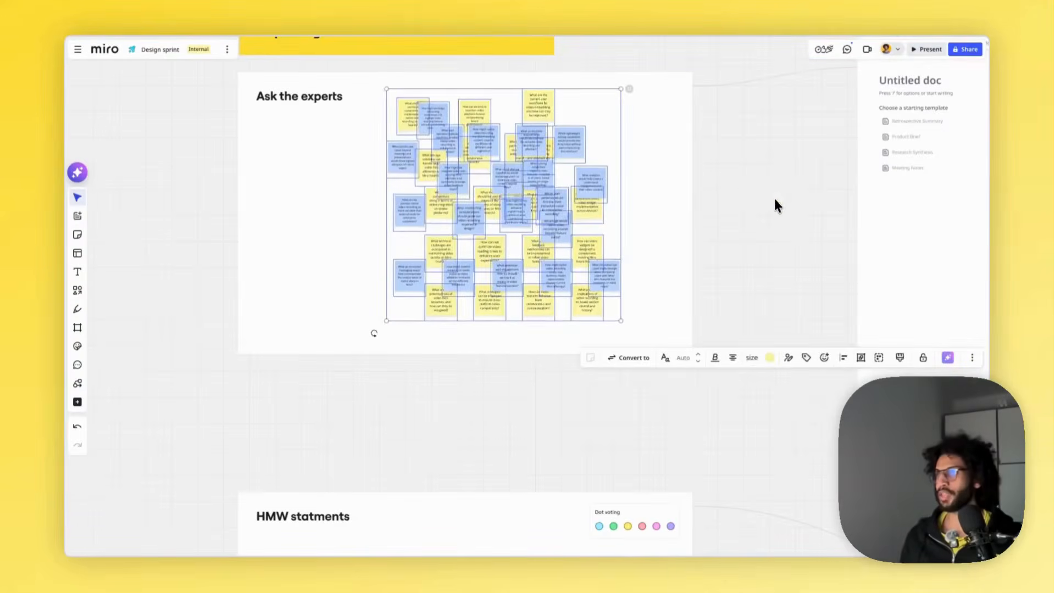
click(632, 179)
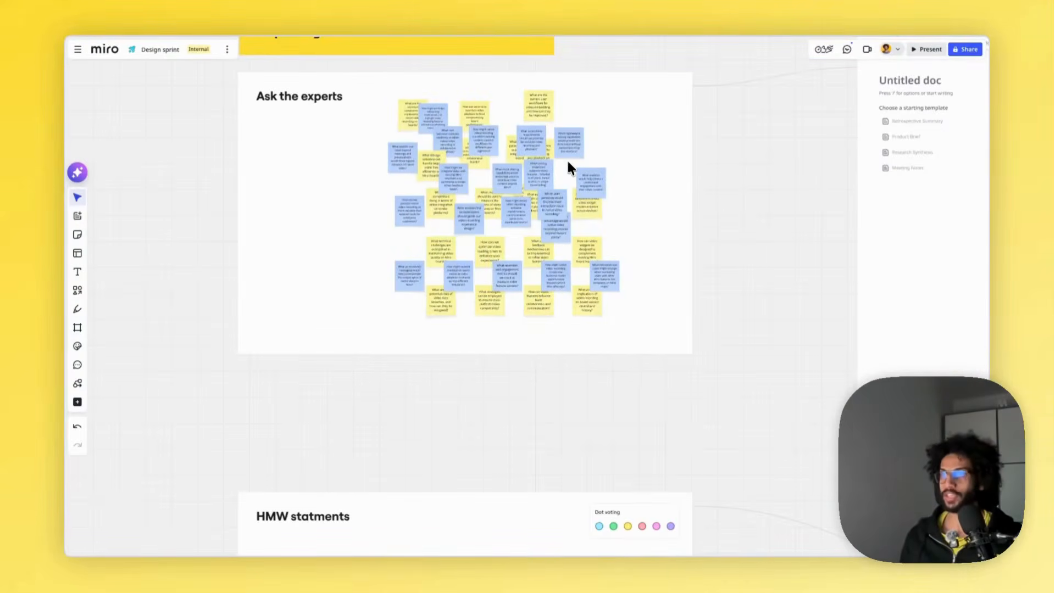
- Run the Untitled doc's prompt to generate the document and its connected table from the Ask the experts sticky notes
scroll(566, 160, right, 7)
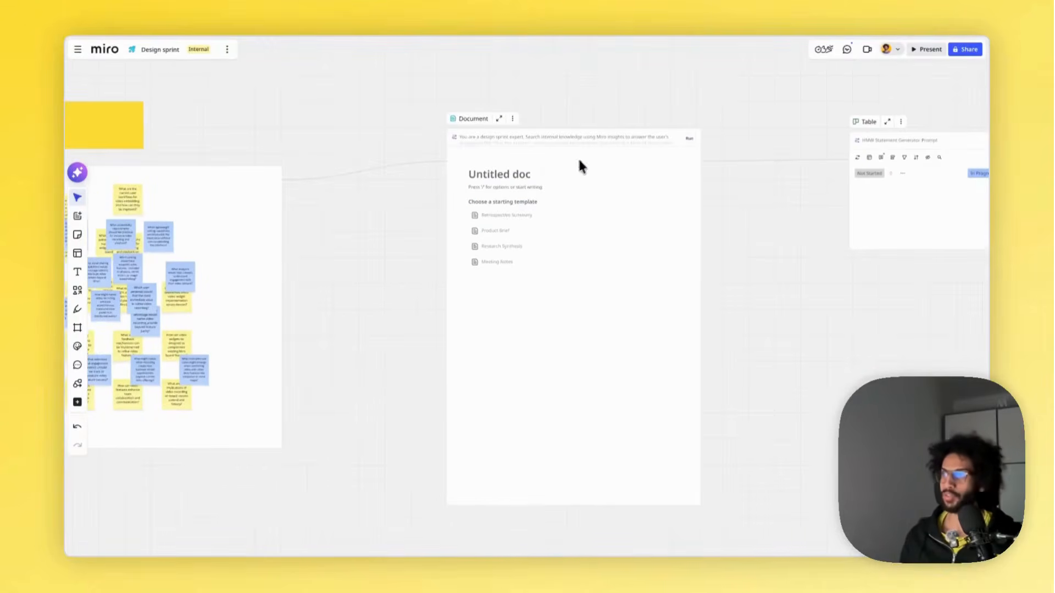
click(689, 144)
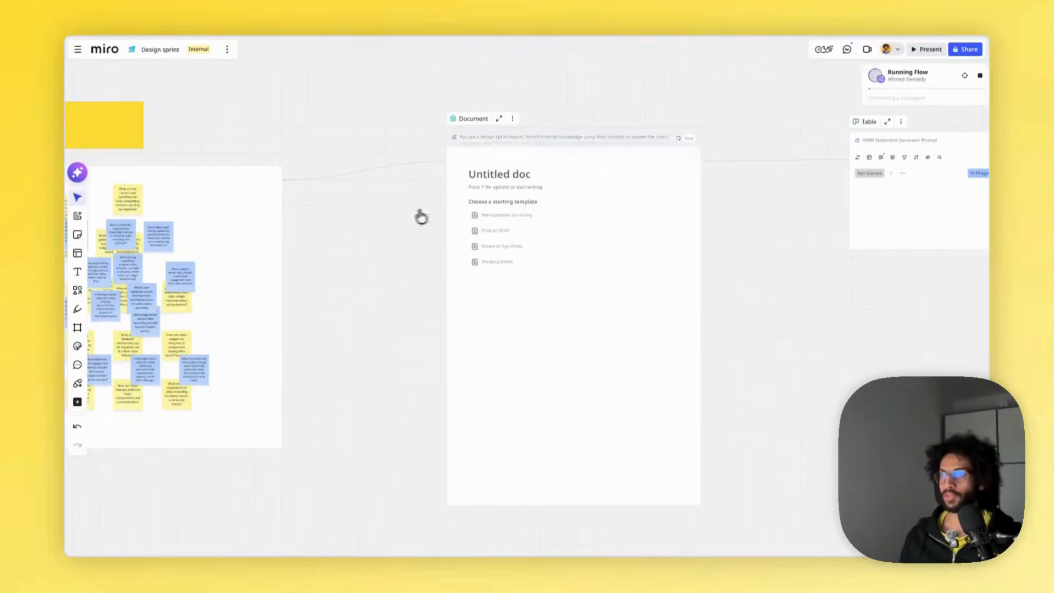
scroll(406, 219, left, 1)
scroll(380, 220, left, 4)
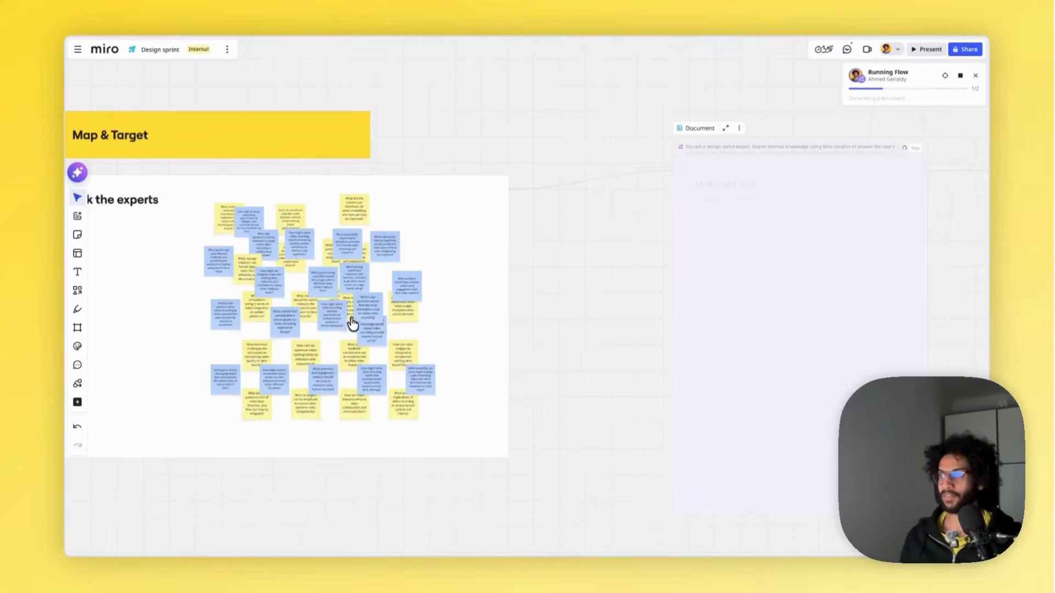
- Examine the generated document's question, answer, key takeaways, resources and sources, and the categorised How Might We cards in the table
scroll(754, 231, right, 4)
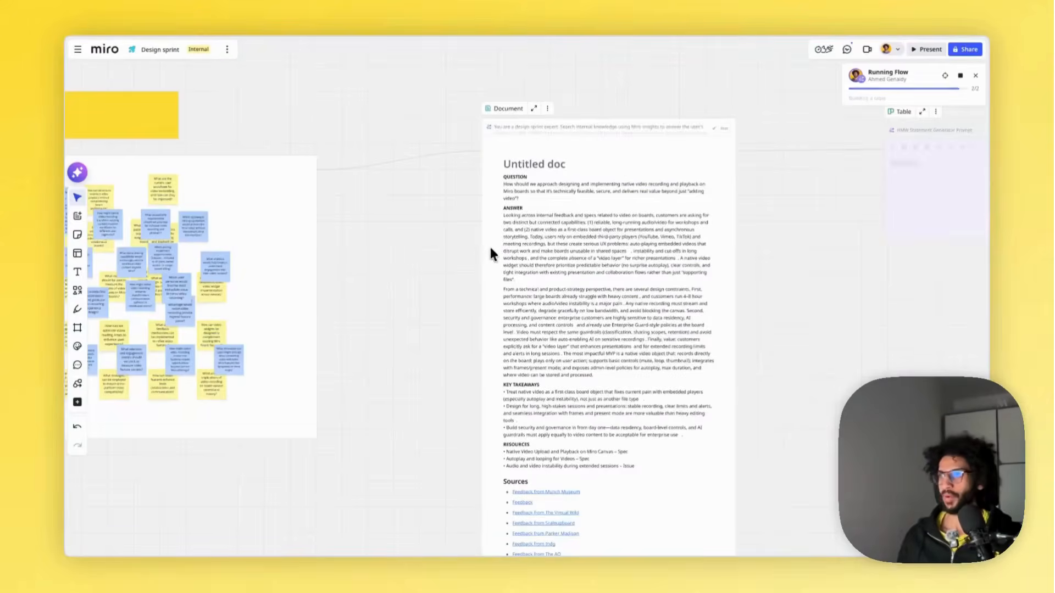
scroll(552, 225, down, 1)
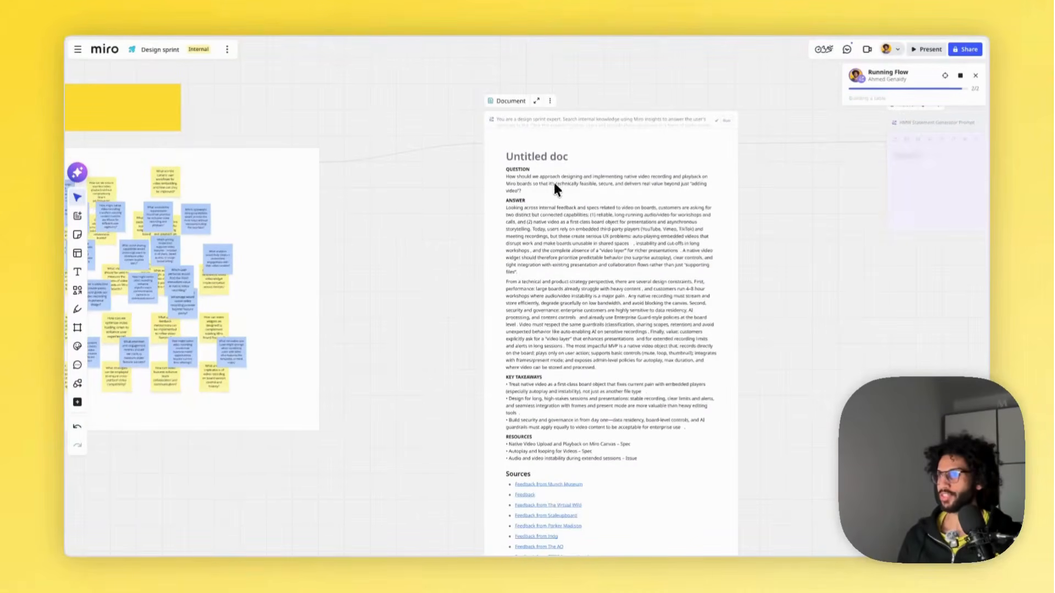
scroll(573, 187, left, 2)
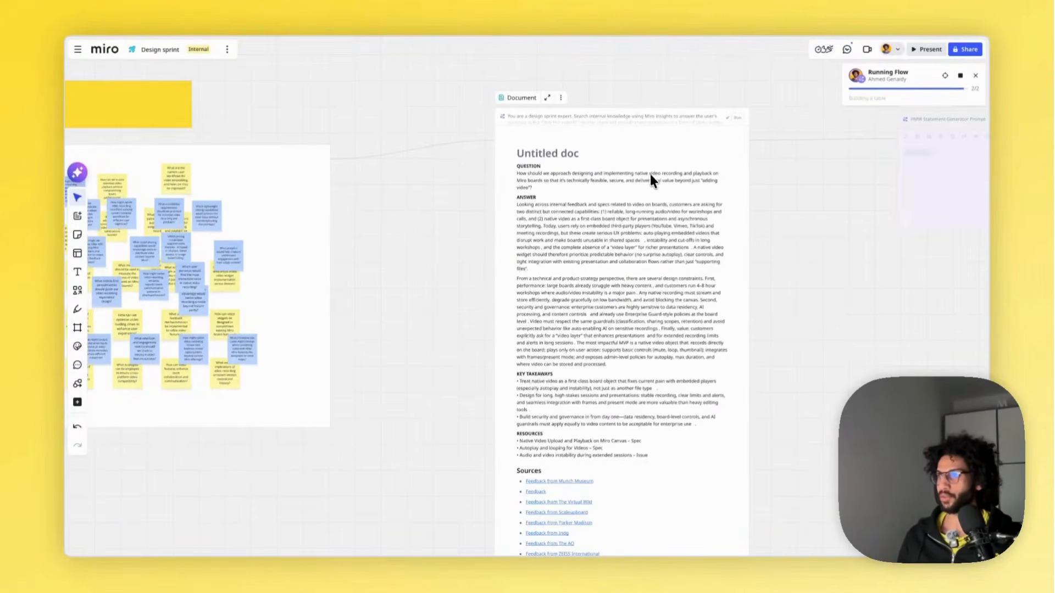
scroll(646, 184, left, 5)
scroll(676, 338, down, 6)
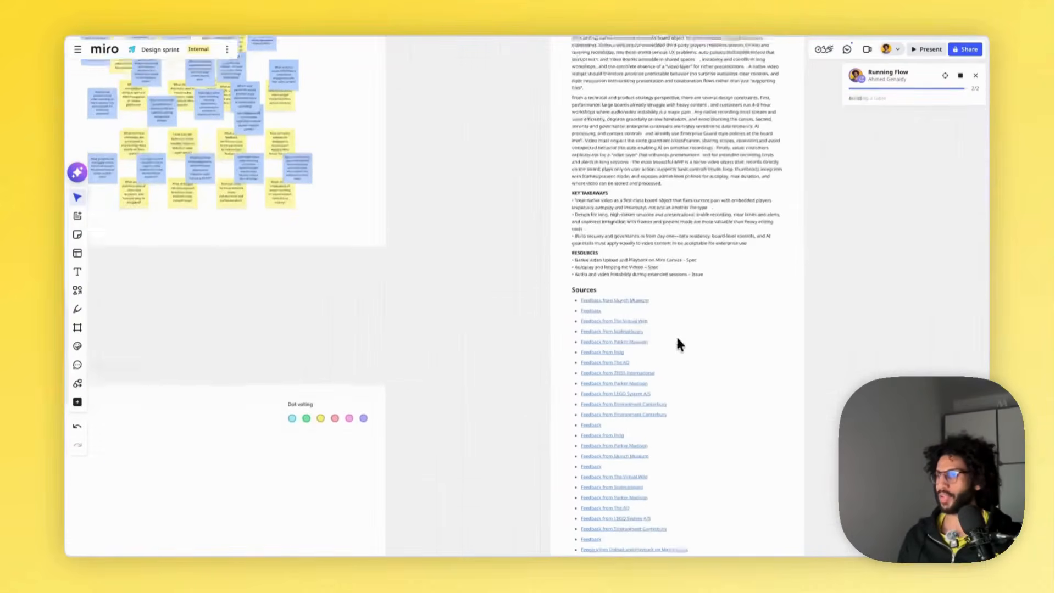
scroll(606, 290, down, 2)
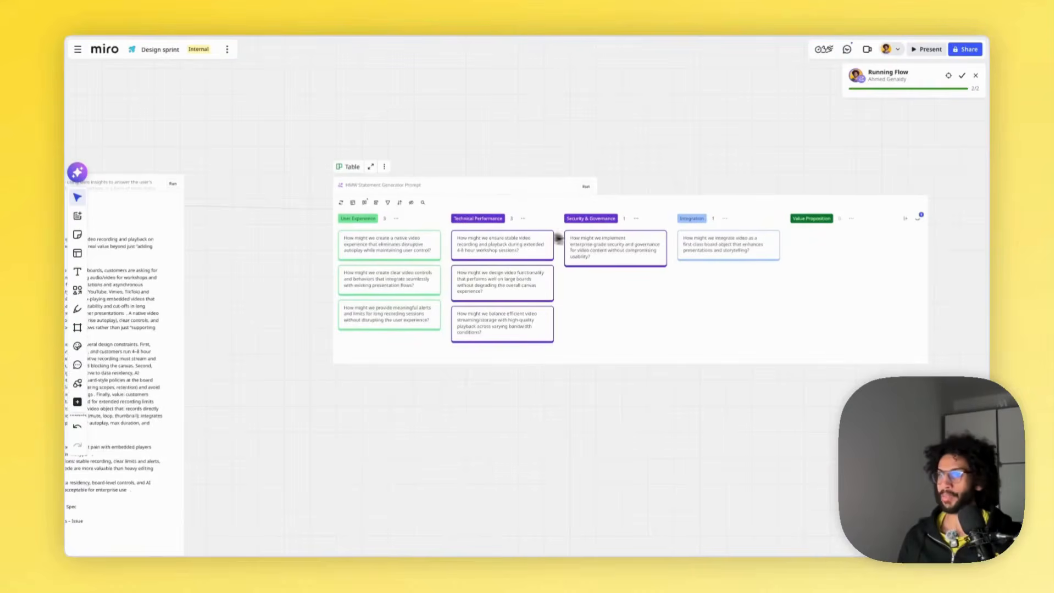
scroll(275, 262, left, 6)
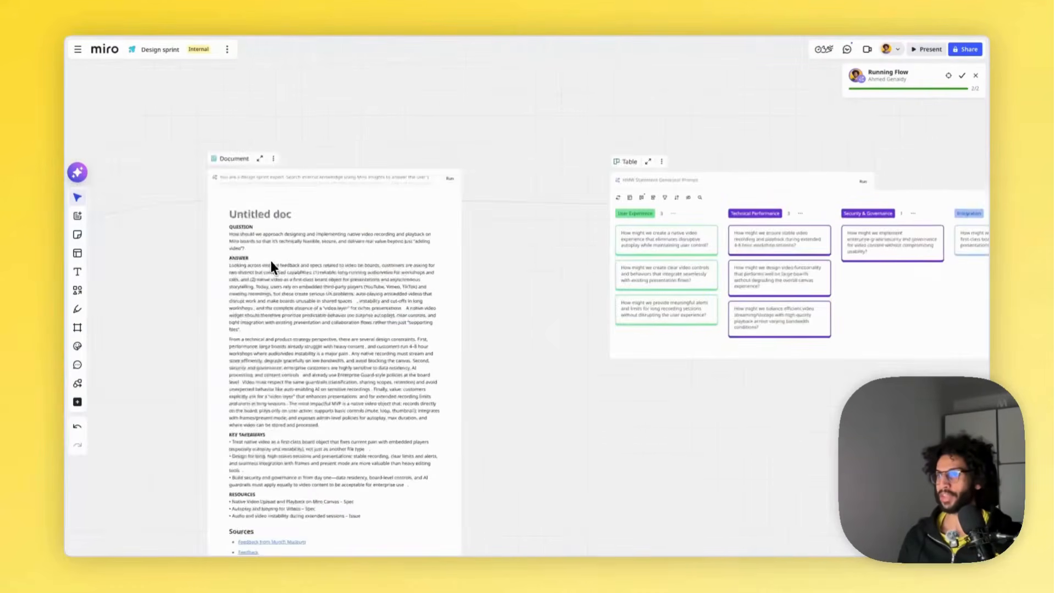
- Move the Untitled doc higher on the board, between the Ask the experts frame and the table
scroll(271, 260, down, 2)
scroll(270, 260, down, 5)
scroll(269, 260, up, 2)
drag(217, 247, 212, 143)
scroll(282, 167, down, 2)
scroll(464, 238, left, 8)
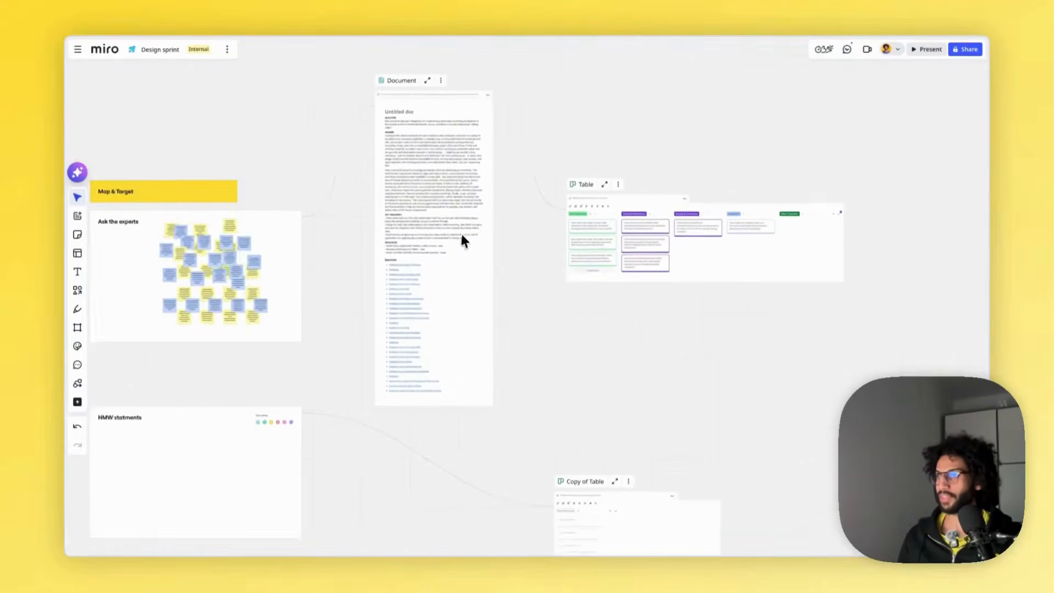
- Move the generated How Might We cards out of the table and into the HMW statements frame
scroll(465, 238, down, 2)
drag(722, 174, 256, 418)
drag(715, 206, 309, 397)
drag(761, 172, 305, 413)
drag(764, 200, 304, 440)
drag(770, 216, 276, 443)
drag(816, 172, 368, 404)
drag(877, 172, 344, 430)
scroll(302, 413, up, 5)
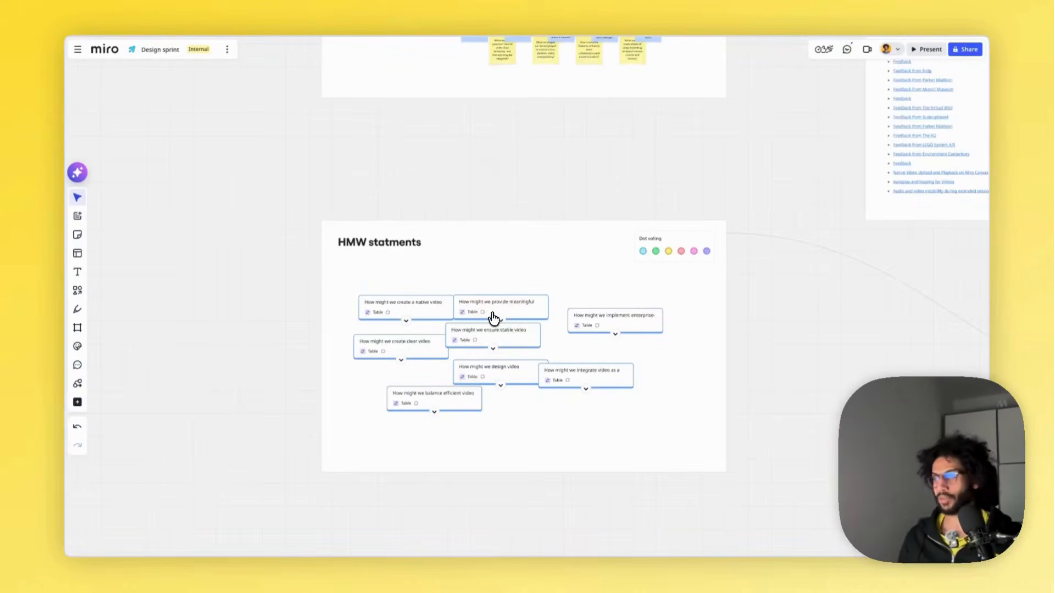
- Vote on the cards in the HMW statements frame by placing blue, green and yellow voting dots on them
scroll(570, 285, up, 5)
scroll(777, 280, down, 4)
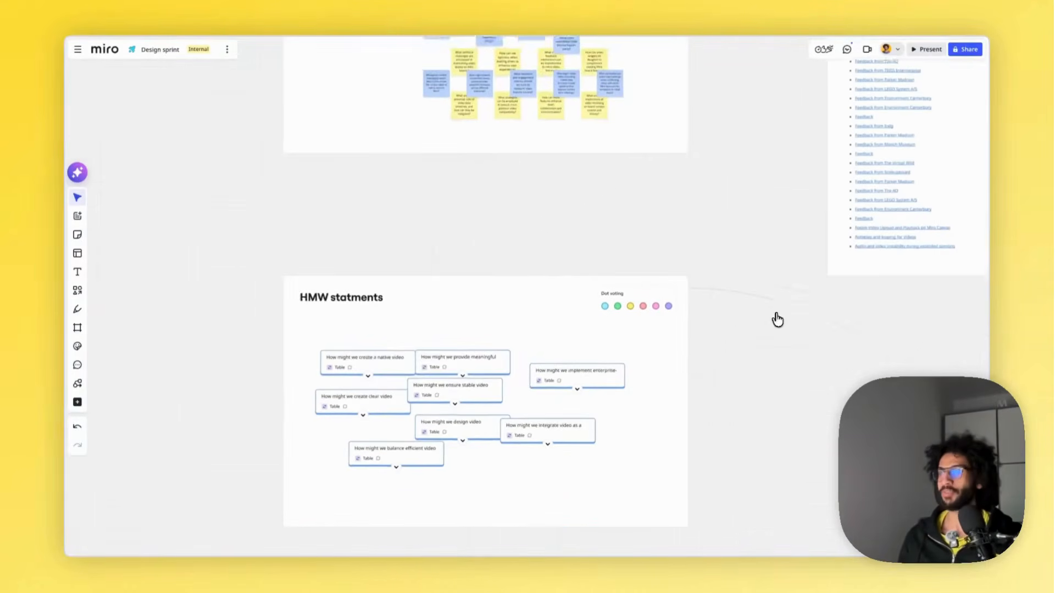
scroll(777, 320, left, 2)
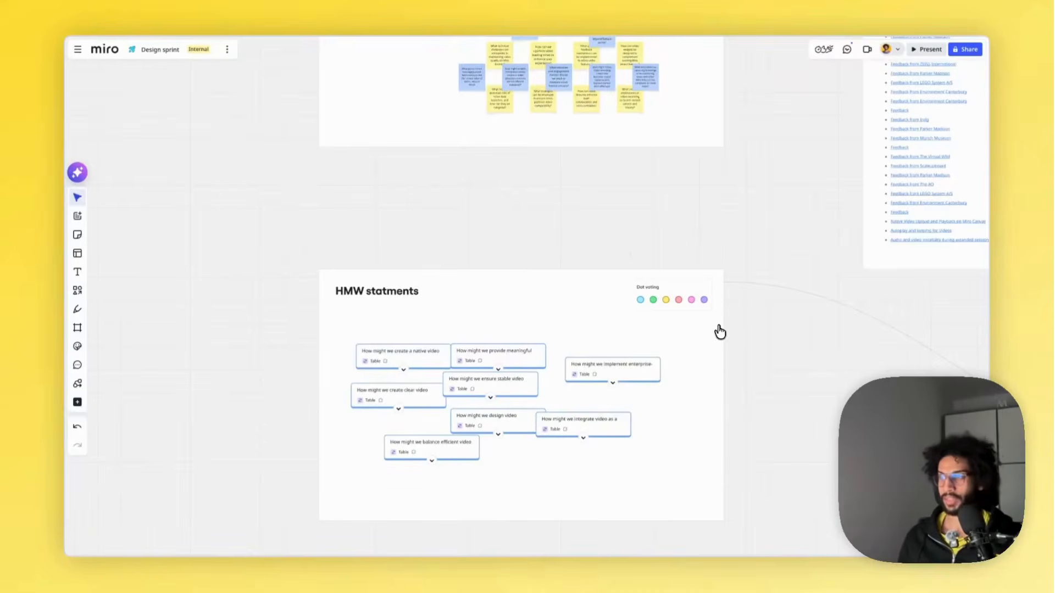
scroll(676, 329, left, 3)
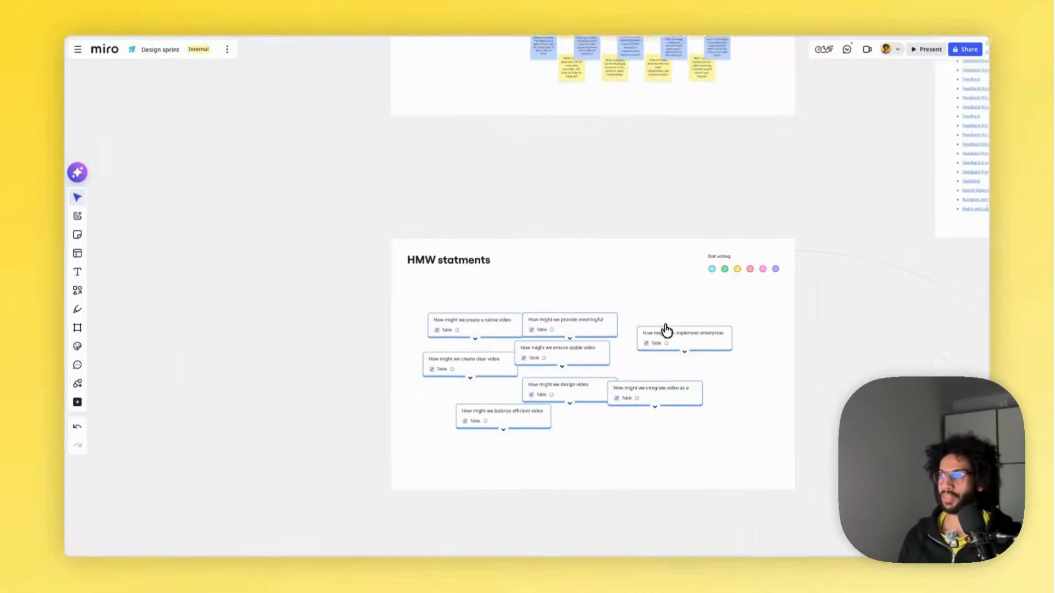
scroll(666, 330, up, 3)
scroll(664, 332, down, 2)
drag(755, 208, 586, 288)
drag(771, 212, 583, 298)
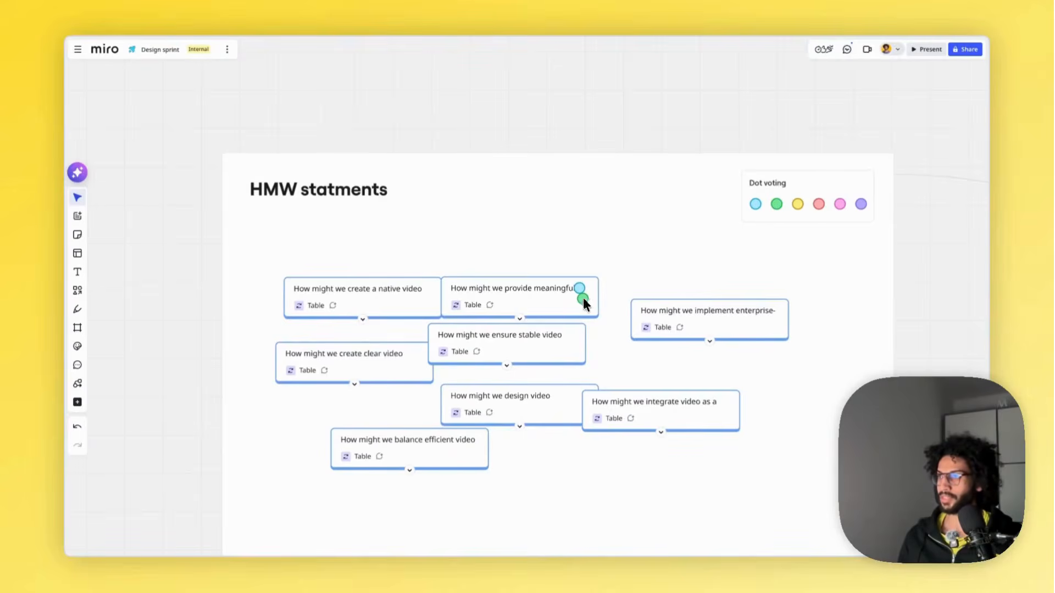
drag(755, 207, 741, 321)
drag(755, 204, 572, 300)
drag(797, 204, 521, 399)
drag(777, 204, 687, 400)
drag(797, 204, 452, 442)
drag(755, 204, 750, 317)
drag(777, 204, 407, 293)
drag(777, 203, 552, 295)
- Run the HMW Voting Results Generator Prompt on the Copy of Table to fill it with the voted cards by category
scroll(745, 251, down, 5)
scroll(745, 250, right, 10)
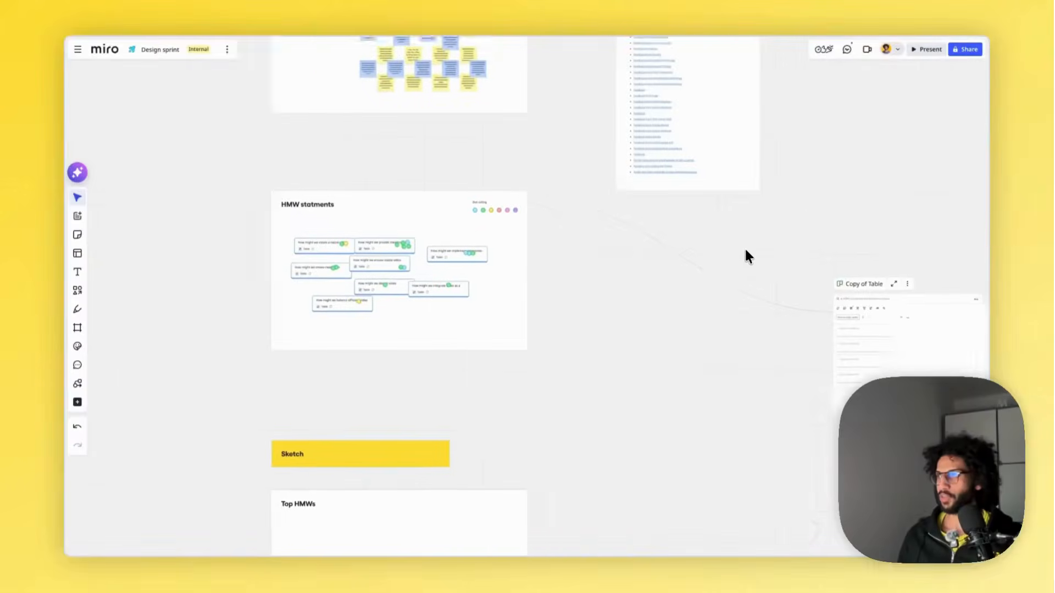
scroll(713, 270, up, 2)
scroll(715, 276, up, 3)
scroll(707, 272, down, 1)
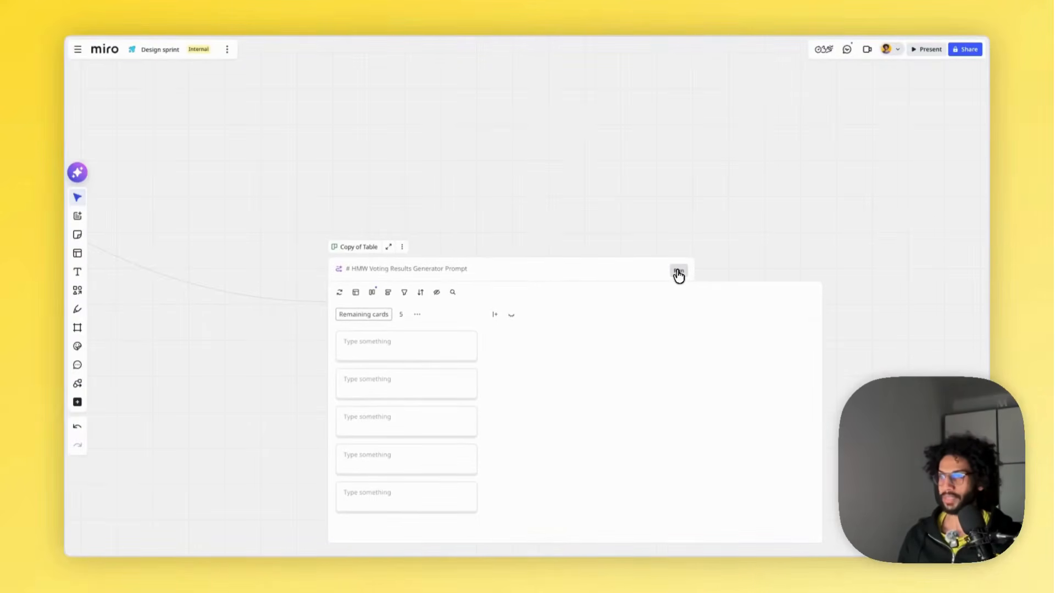
click(679, 274)
scroll(649, 274, down, 1)
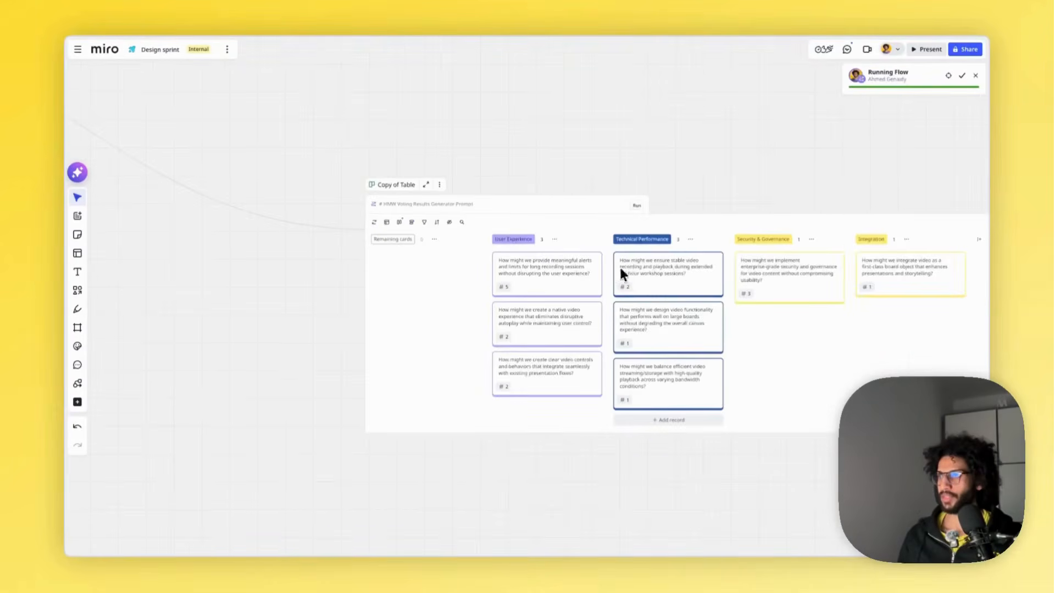
scroll(604, 272, up, 3)
scroll(523, 219, right, 5)
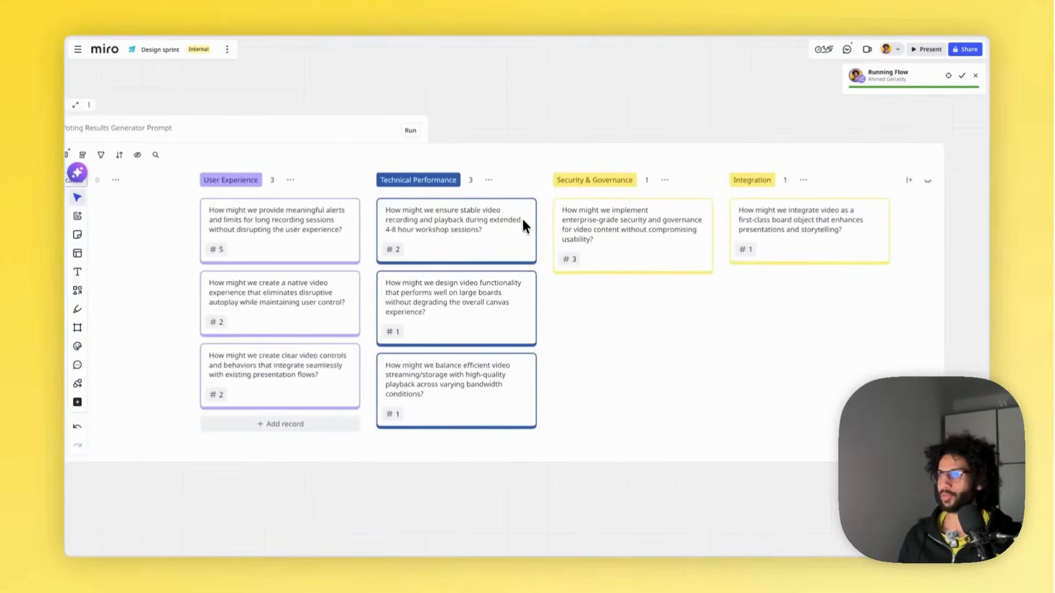
scroll(522, 219, down, 2)
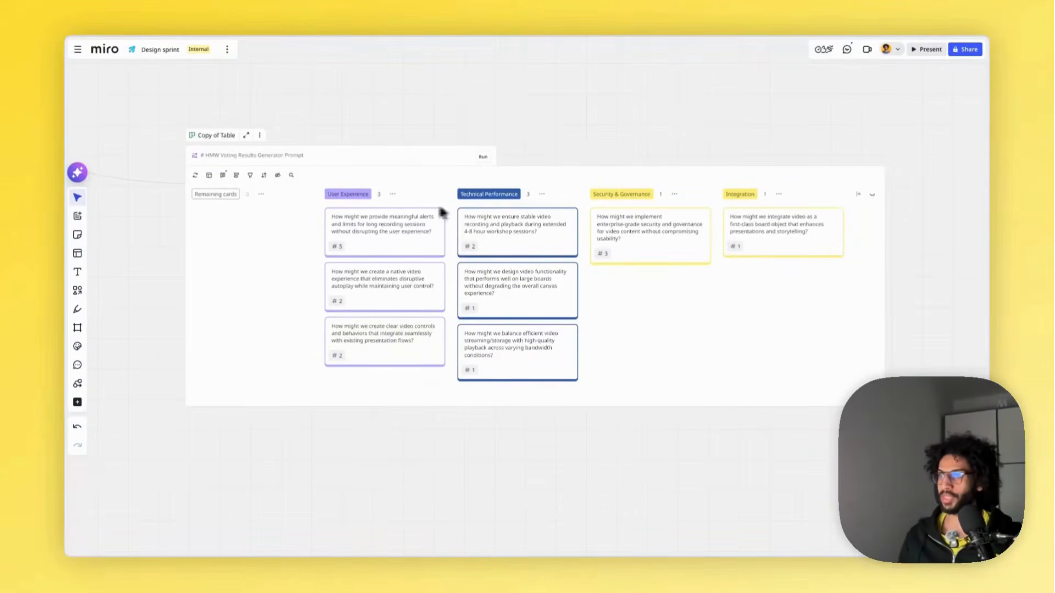
scroll(374, 228, left, 1)
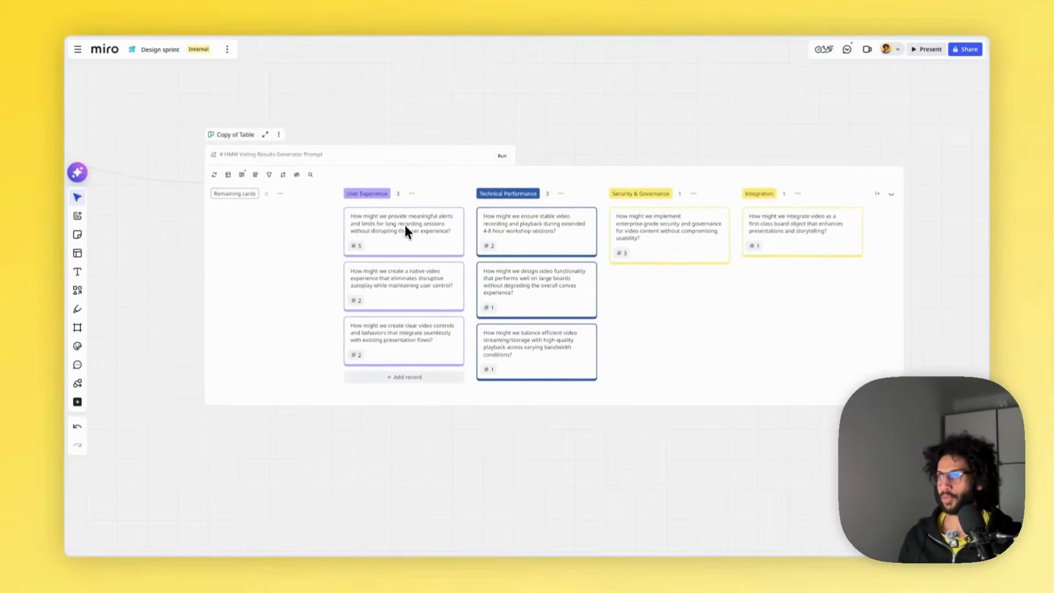
- Move the meaningful alerts, enterprise-grade security and stable video cards out of the Copy of Table into the Top HMWs frame
scroll(403, 242, down, 5)
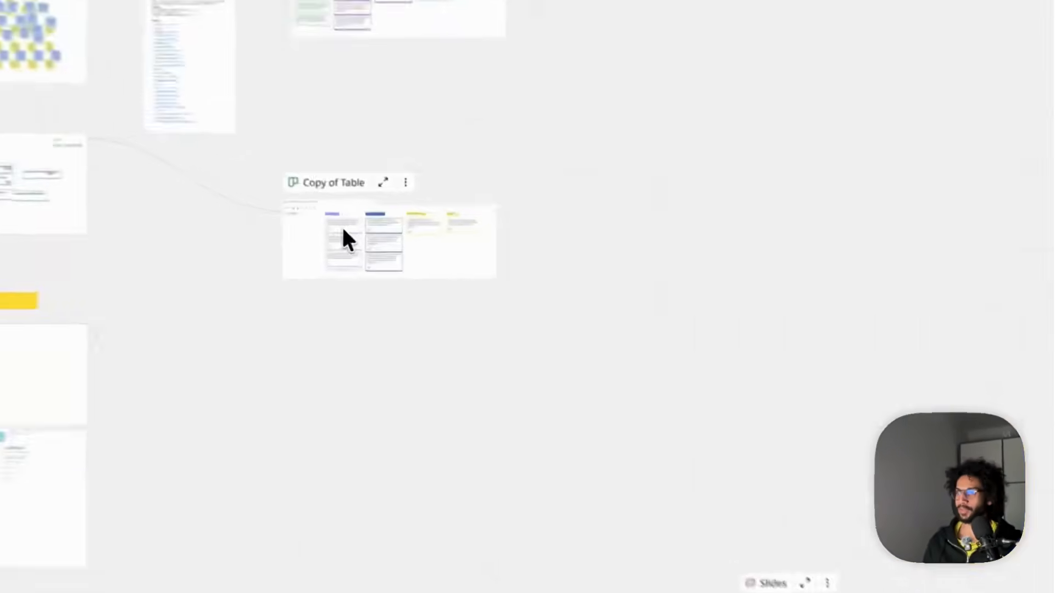
scroll(314, 221, up, 5)
mouse_move(746, 242)
mouse_down()
mouse_move(233, 391)
mouse_move(85, 473)
mouse_up()
drag(936, 236, 177, 480)
scroll(872, 196, up, 5)
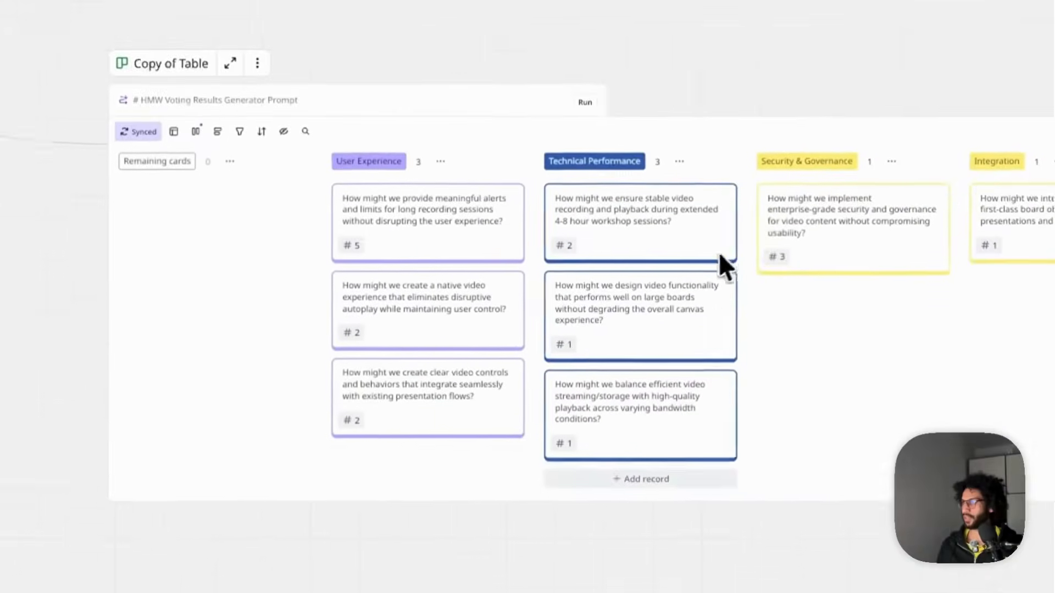
drag(681, 233, 357, 361)
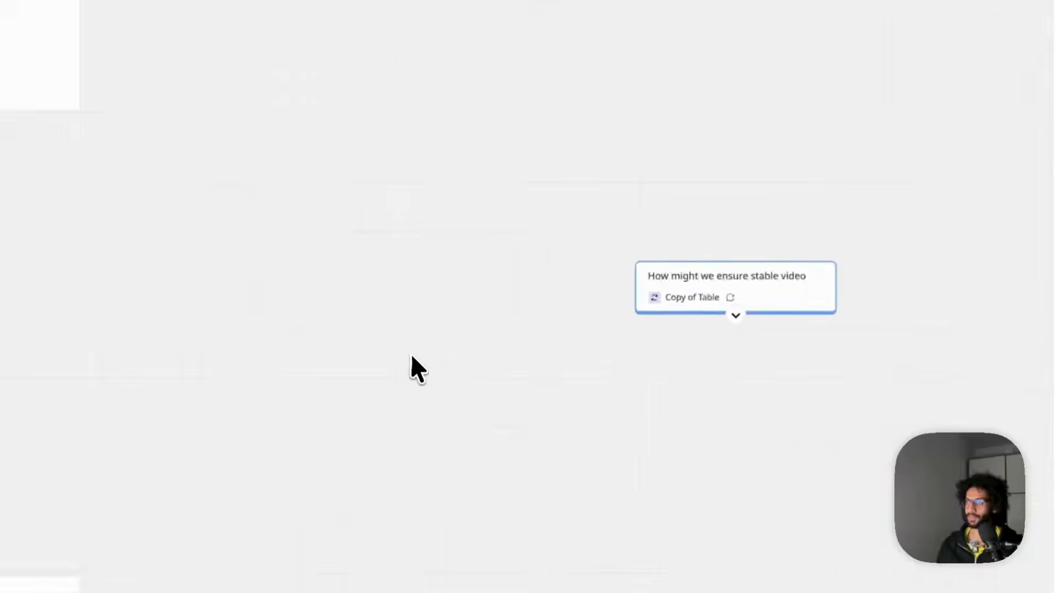
scroll(411, 354, left, 10)
scroll(411, 352, down, 5)
drag(790, 219, 382, 434)
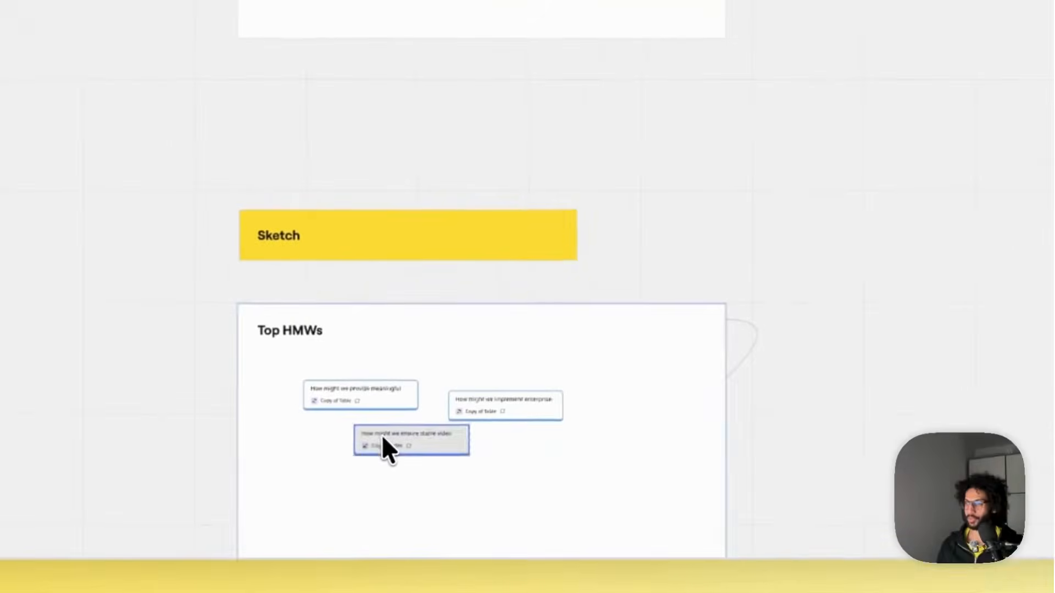
- Run the HMW Inspiration Research Prompt on the document below the Top HMWs frame to generate the inspiration research
scroll(393, 434, down, 5)
scroll(413, 372, up, 5)
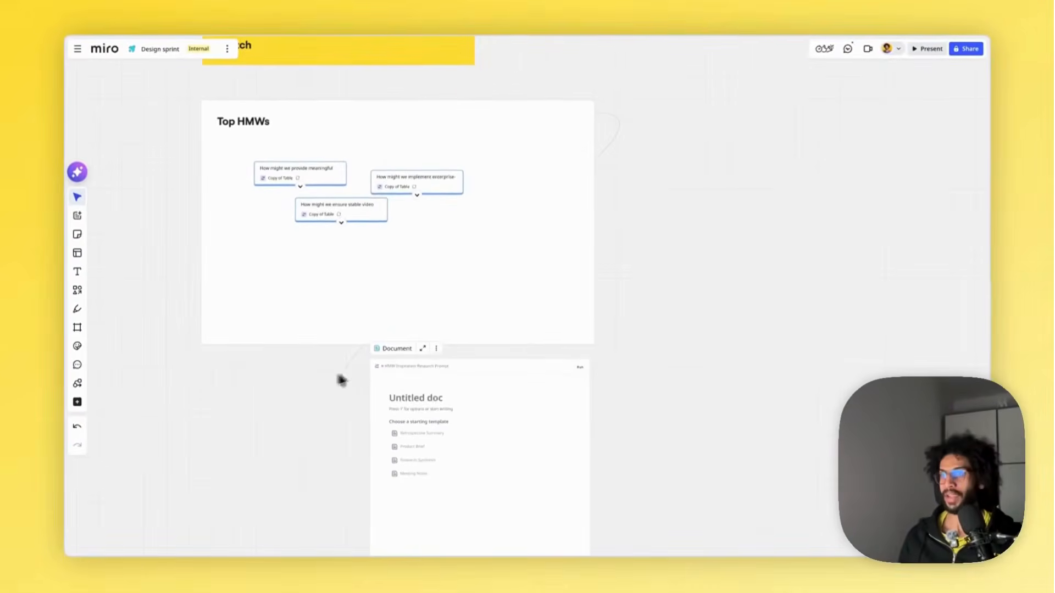
scroll(481, 367, down, 5)
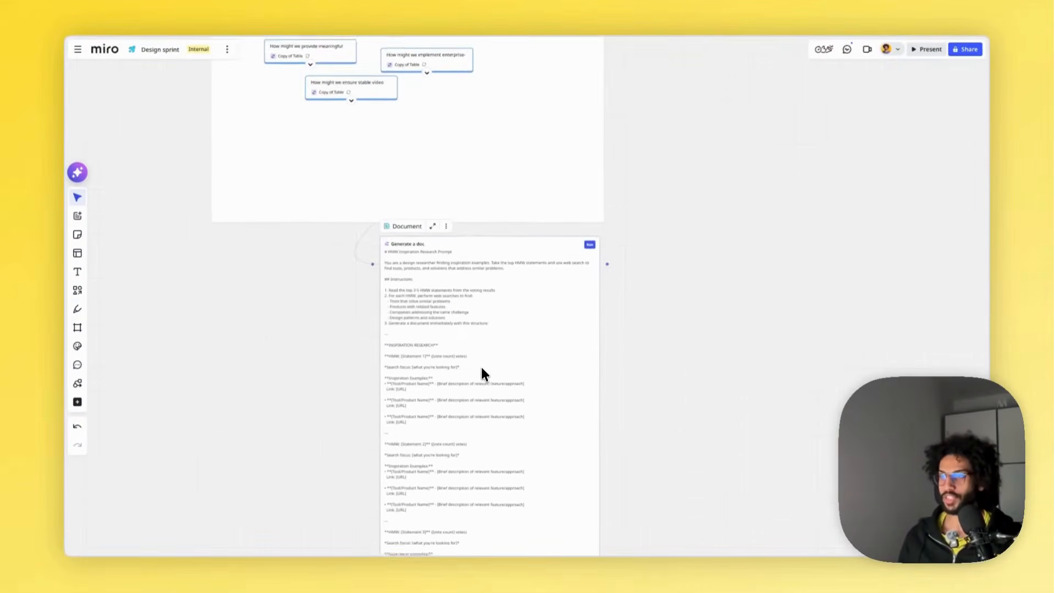
scroll(482, 371, down, 3)
scroll(481, 371, up, 5)
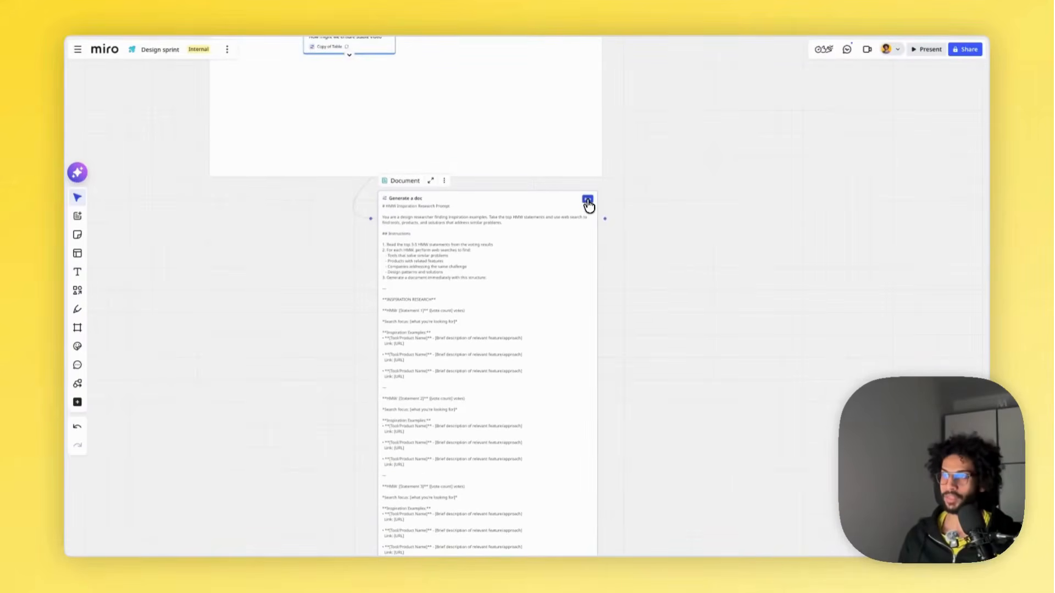
click(588, 200)
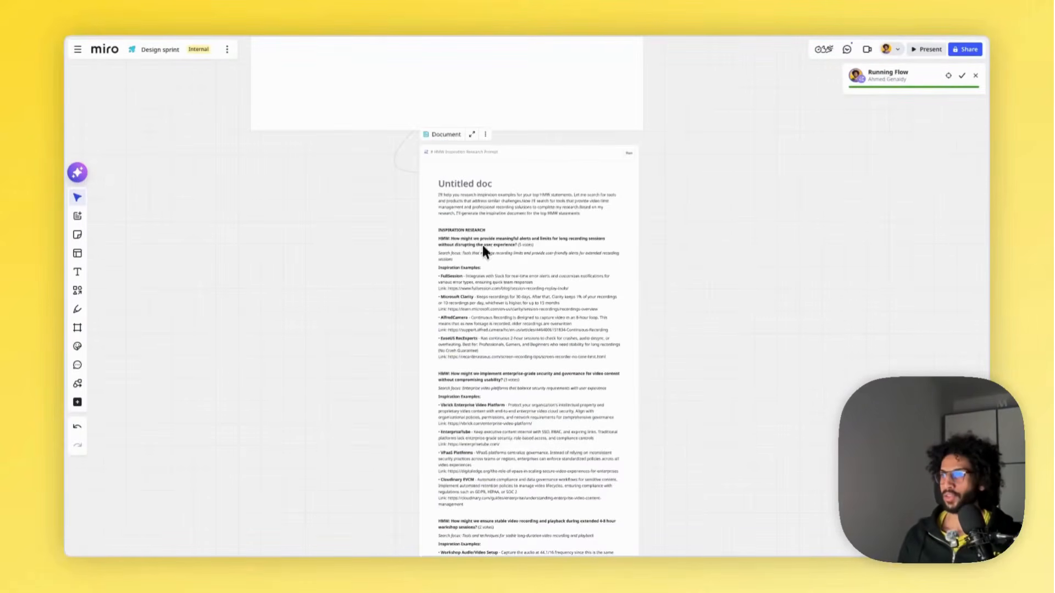
- Move the generated inspiration document beside the Top HMWs frame and review its inspiration examples and sources
scroll(479, 273, down, 5)
scroll(472, 254, down, 8)
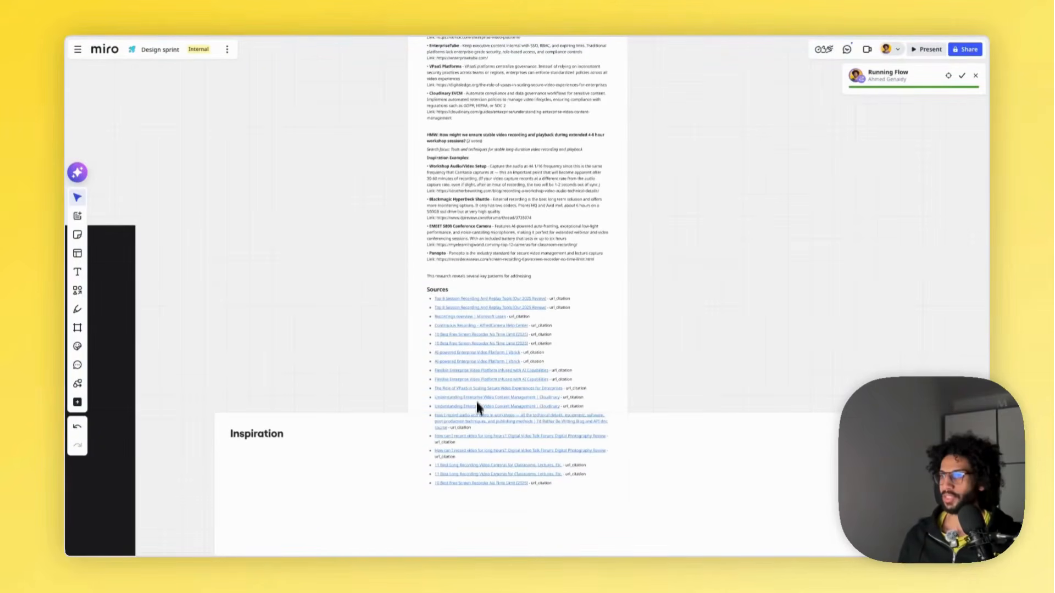
scroll(478, 384, down, 5)
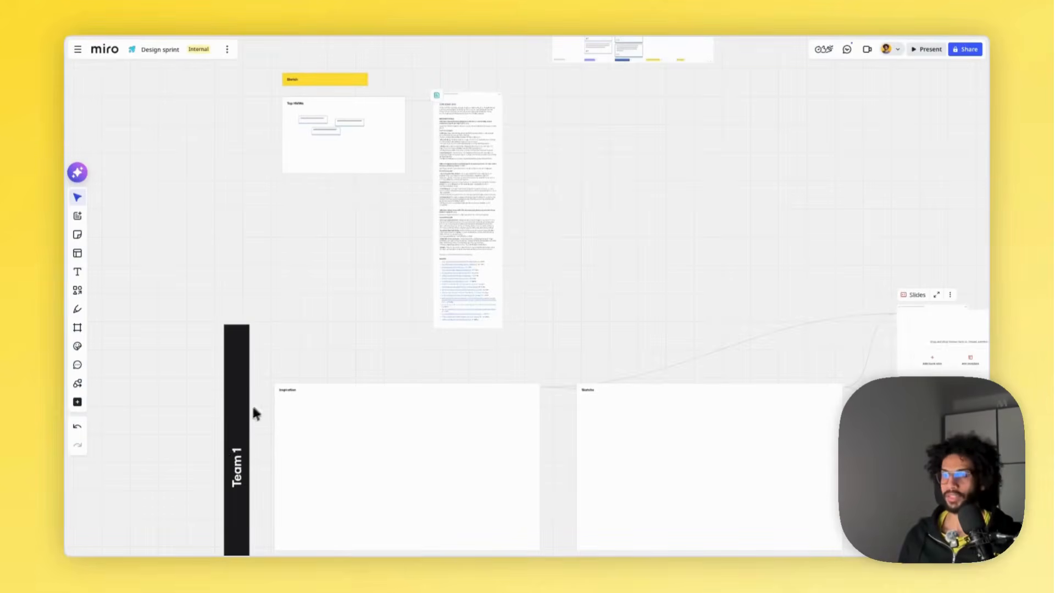
scroll(250, 423, down, 4)
scroll(443, 293, up, 6)
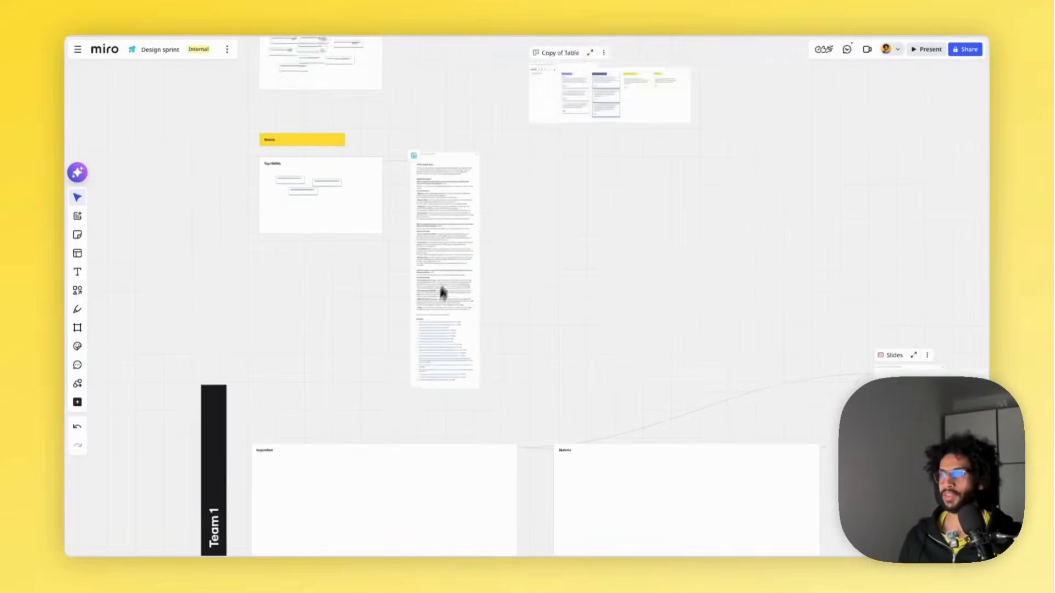
scroll(443, 293, up, 3)
scroll(457, 190, up, 3)
scroll(388, 234, down, 5)
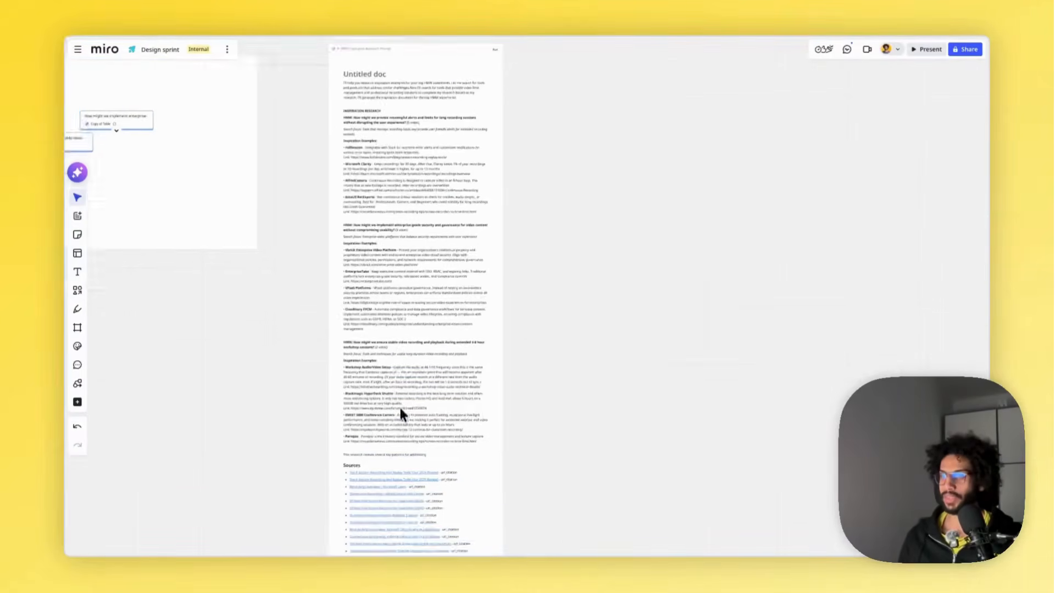
scroll(357, 245, up, 3)
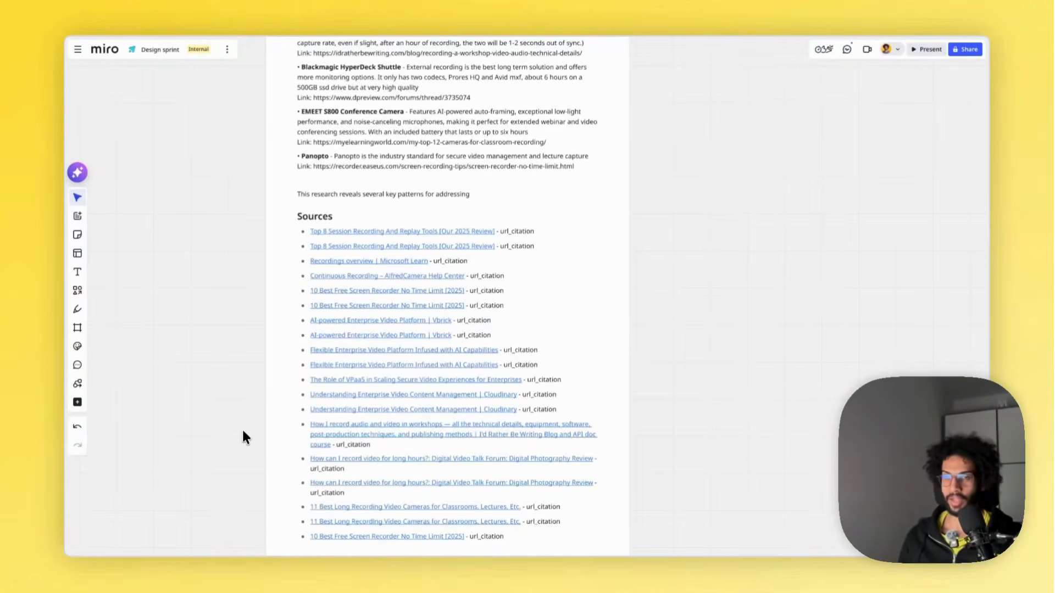
- Paste the copied inspiration content into Team 1's Inspiration frame and the wireframe sketch image into the Sketchs frame
scroll(242, 430, down, 3)
scroll(243, 430, down, 5)
scroll(242, 432, right, 3)
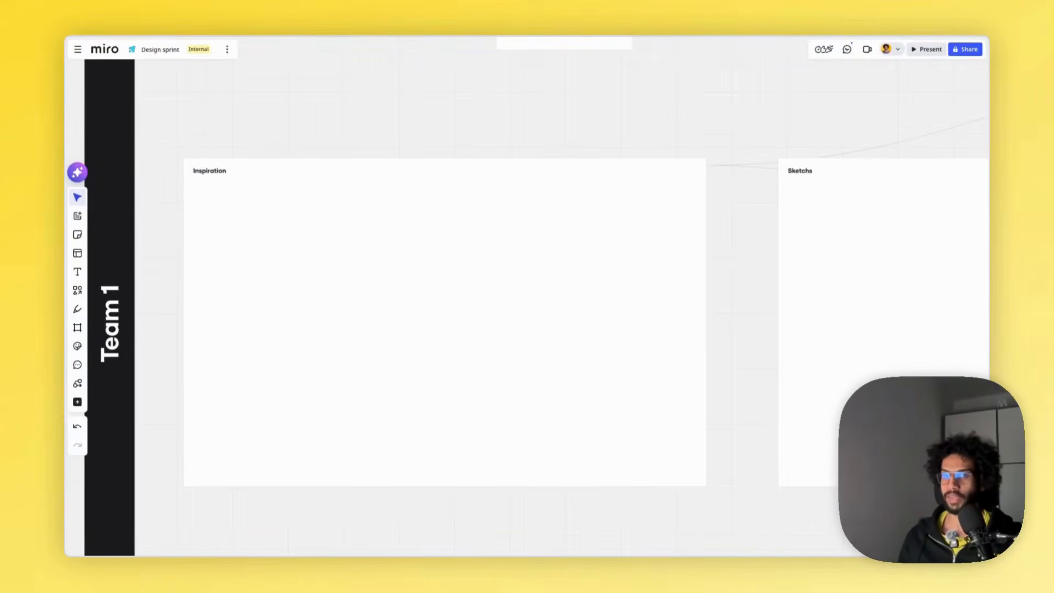
click(290, 226)
key(ctrl+v)
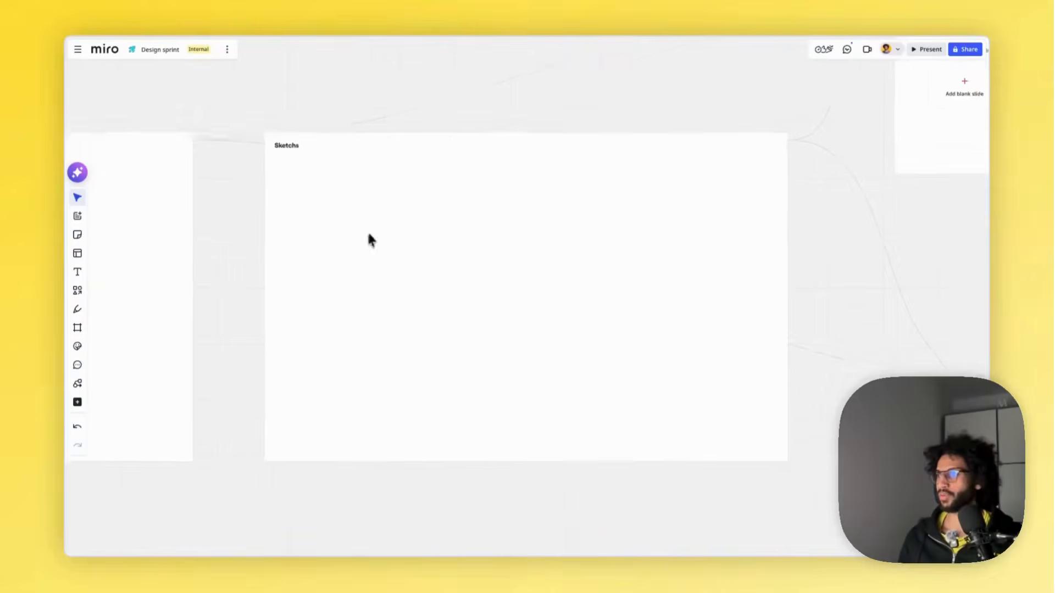
scroll(367, 229, up, 1)
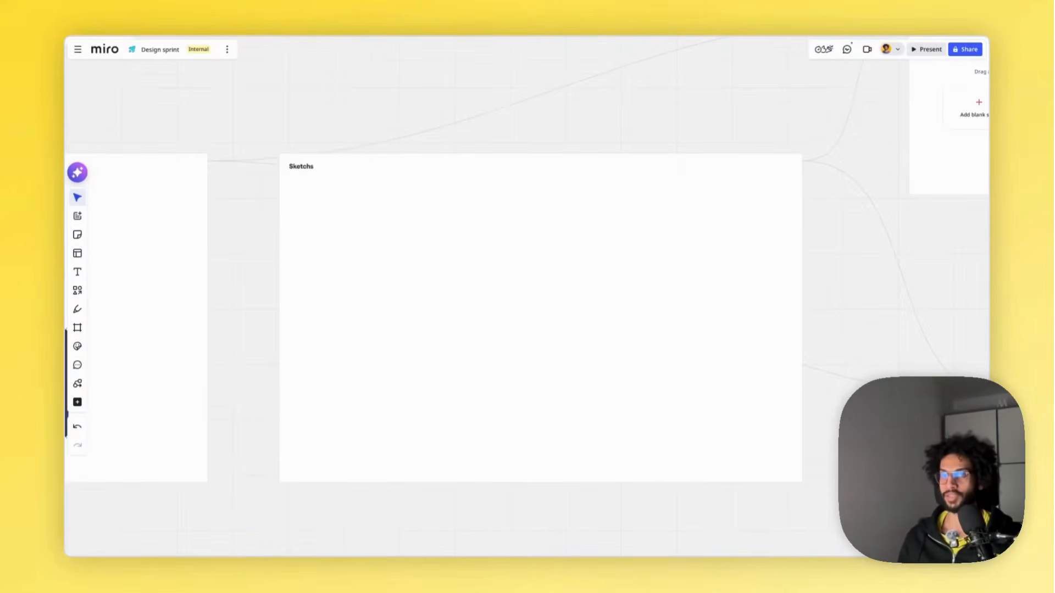
key(ctrl+v)
- Run the Slides and Prototype prompts connected to Team 1's frames to generate a presentation and a prototype
scroll(511, 340, down, 3)
scroll(511, 341, right, 6)
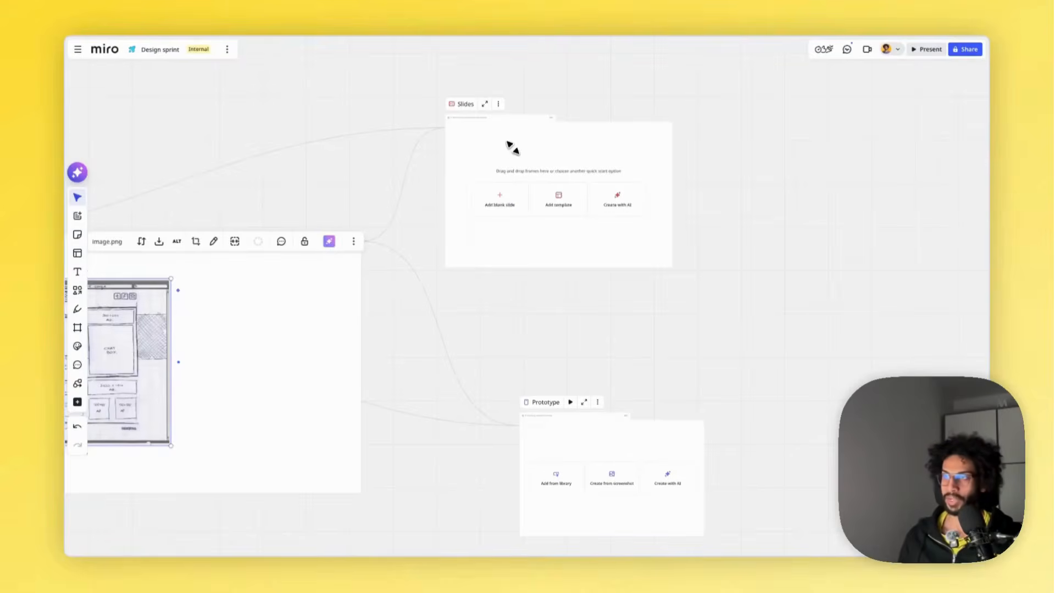
scroll(544, 120, up, 5)
click(553, 130)
scroll(553, 130, down, 5)
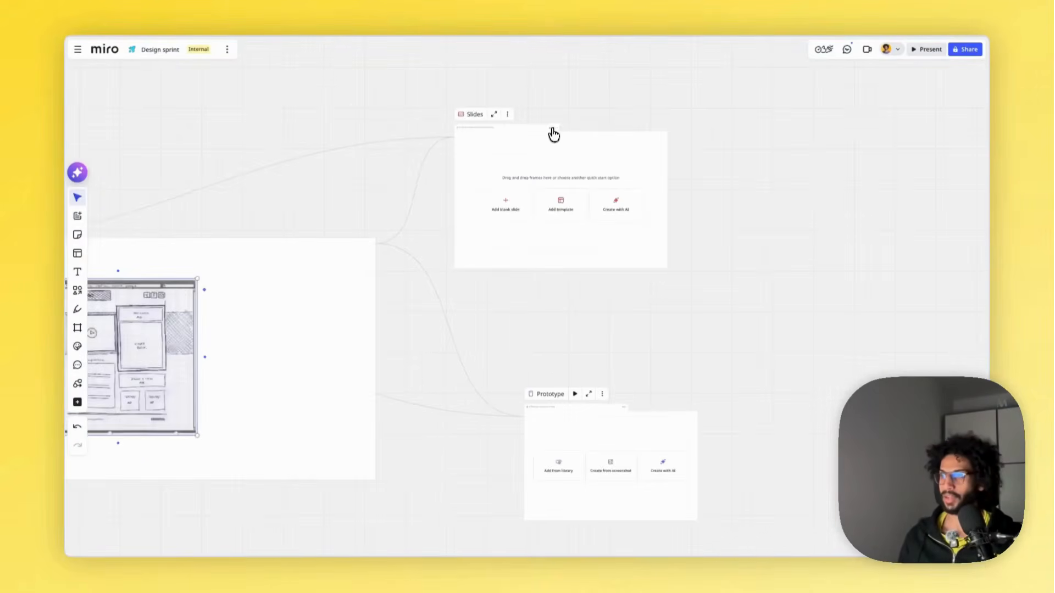
click(619, 407)
scroll(519, 303, down, 3)
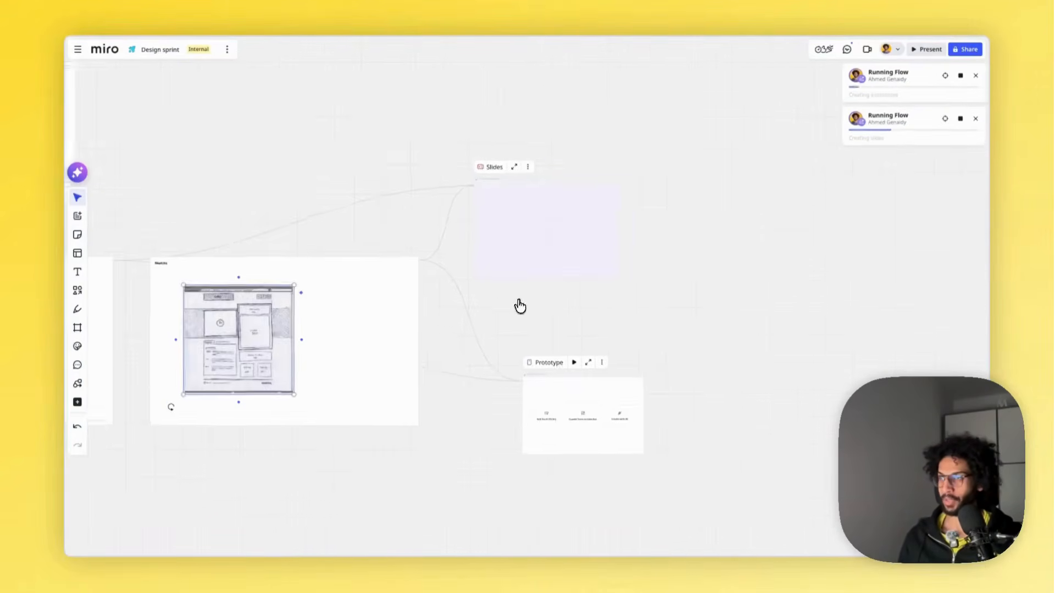
- Examine the generated Cinematic Contextual Video Platform slides, from the title and problem slides through key features and user value
scroll(519, 303, up, 4)
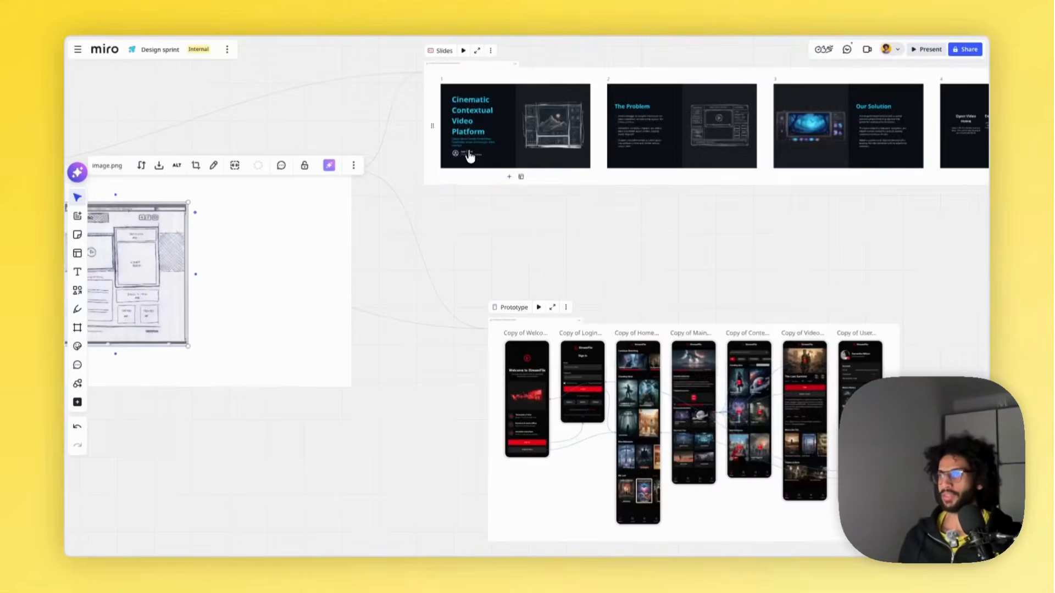
scroll(473, 155, up, 4)
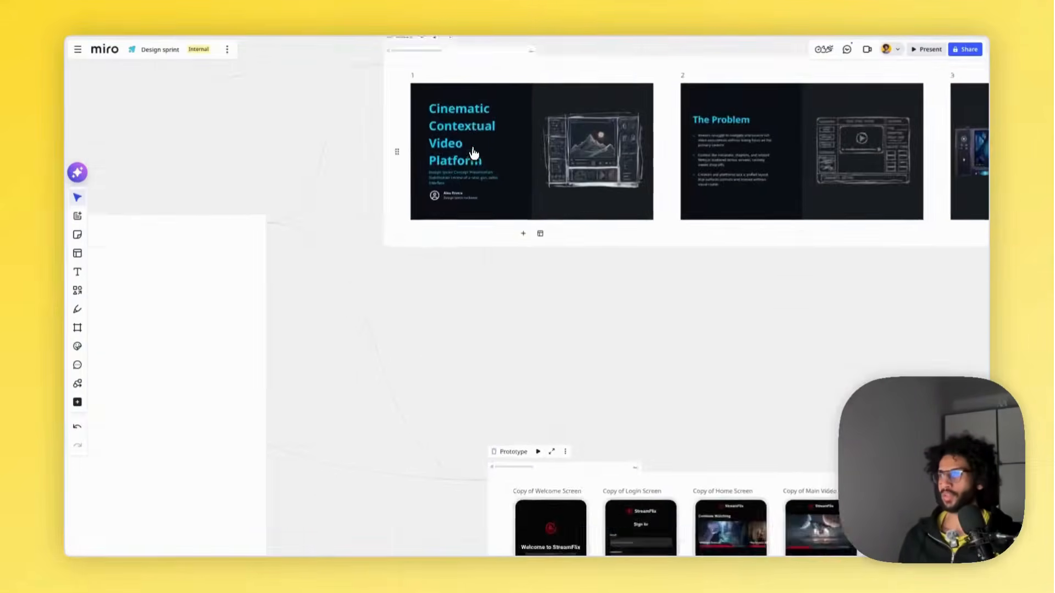
scroll(473, 155, down, 3)
scroll(474, 155, right, 8)
scroll(474, 153, right, 10)
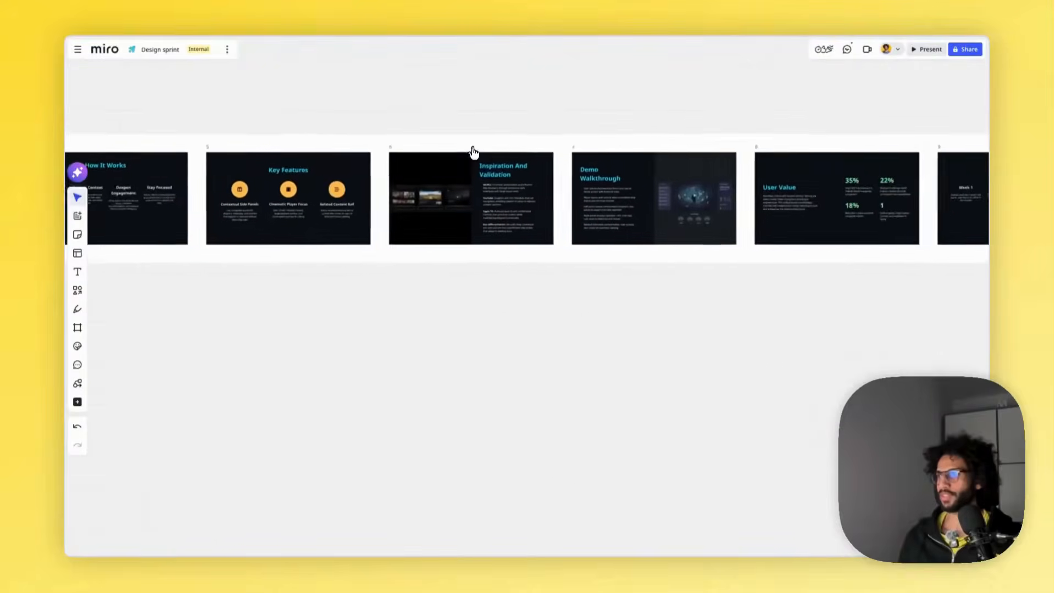
scroll(475, 154, left, 14)
- Preview the generated StreamFlix prototype from the welcome screen through sign-in to the home screen's content, and exit the preview
scroll(474, 154, down, 5)
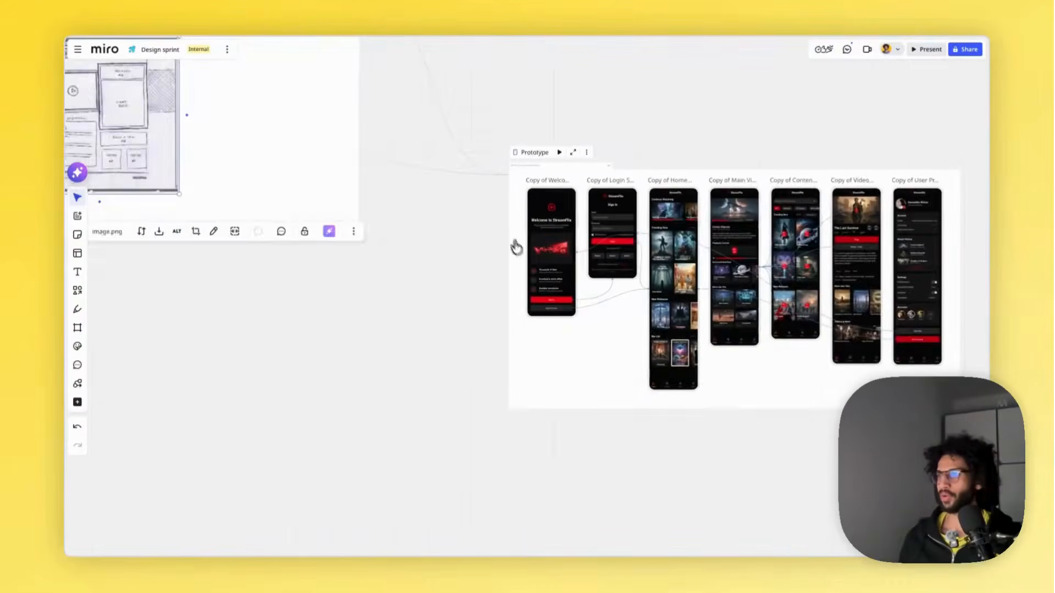
scroll(619, 217, up, 5)
scroll(494, 159, left, 3)
scroll(495, 160, up, 1)
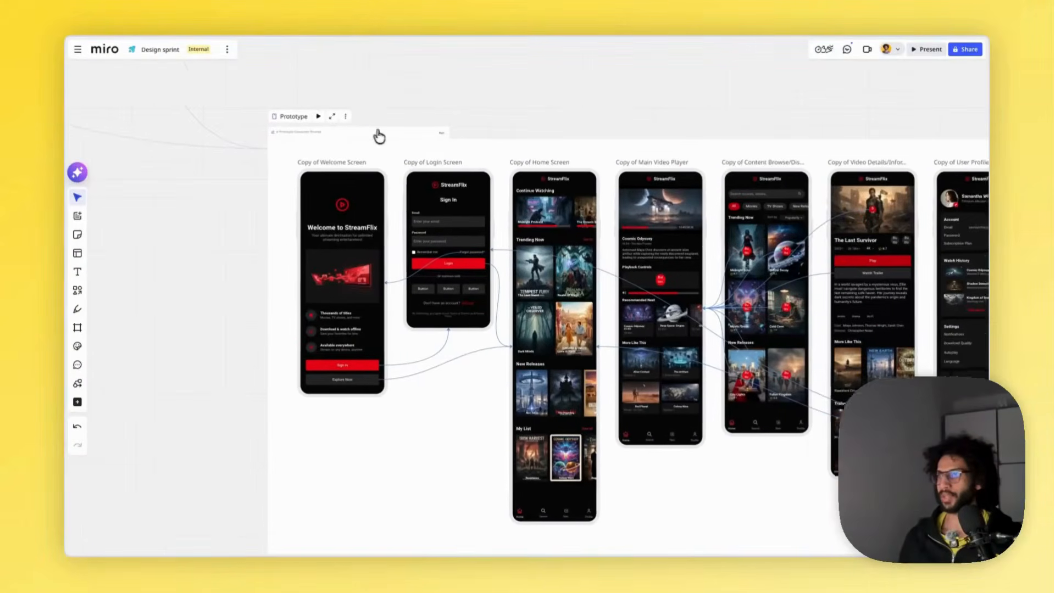
click(341, 118)
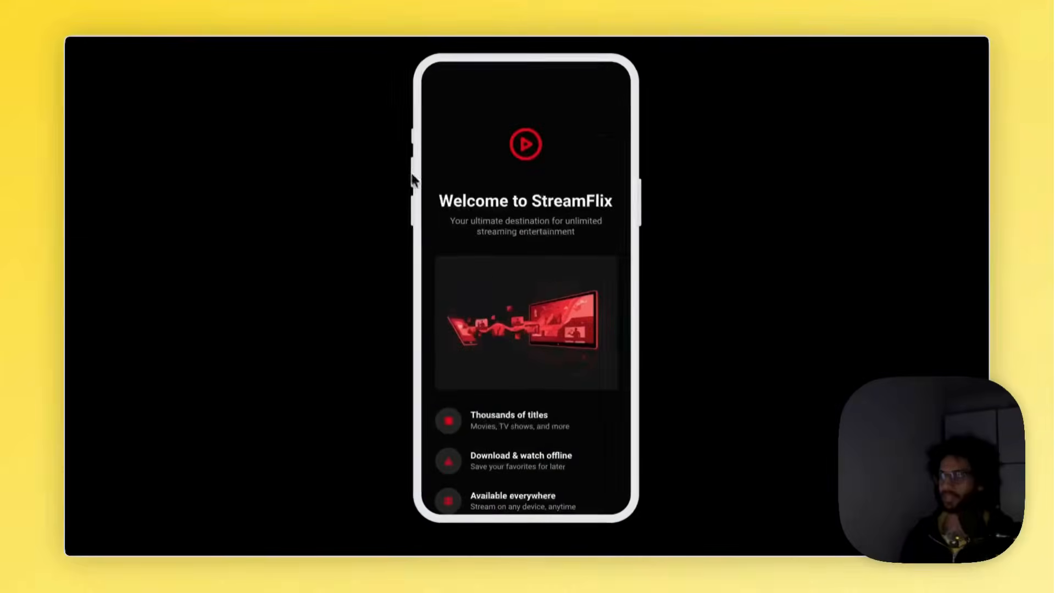
click(521, 453)
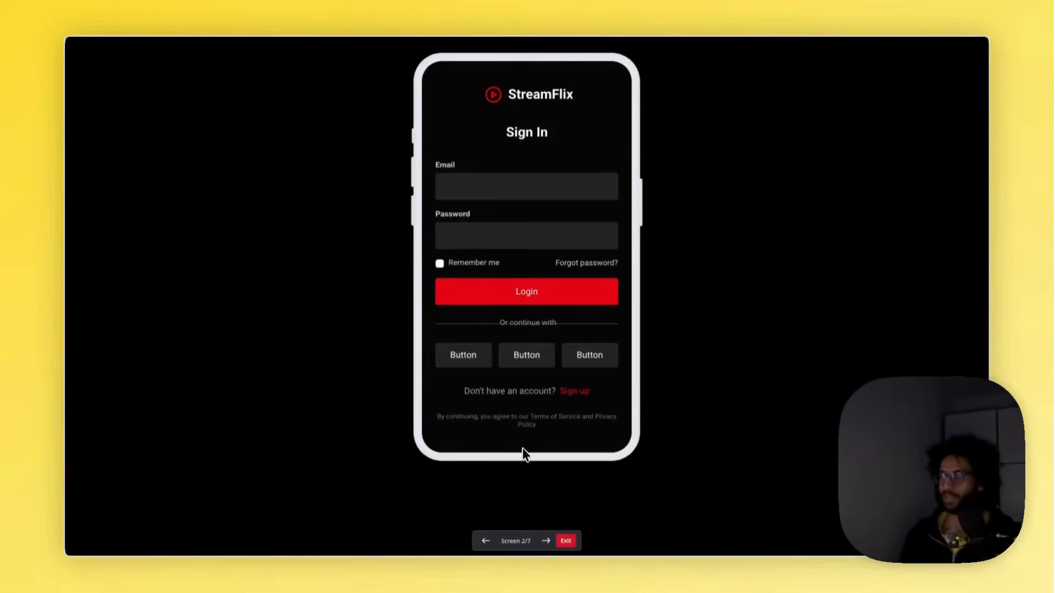
click(511, 298)
scroll(507, 274, down, 4)
scroll(497, 313, up, 4)
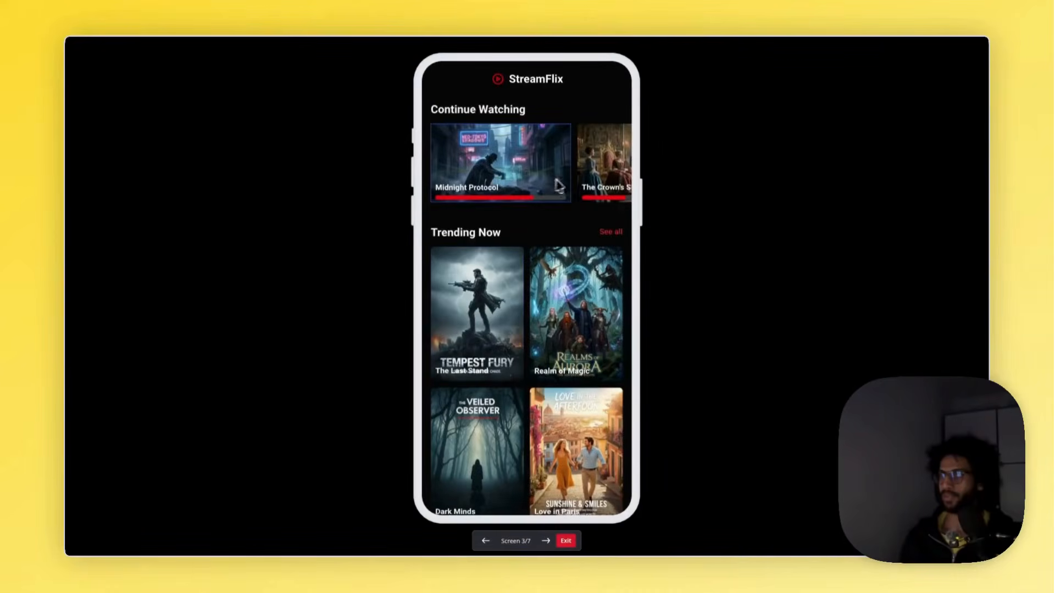
scroll(569, 291, down, 6)
scroll(572, 288, up, 6)
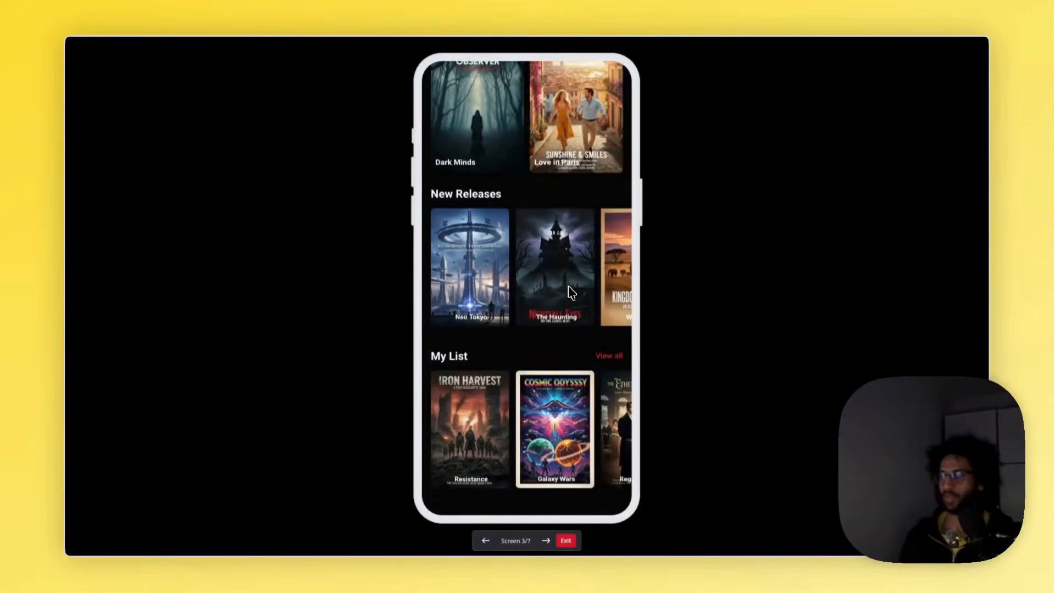
click(565, 541)
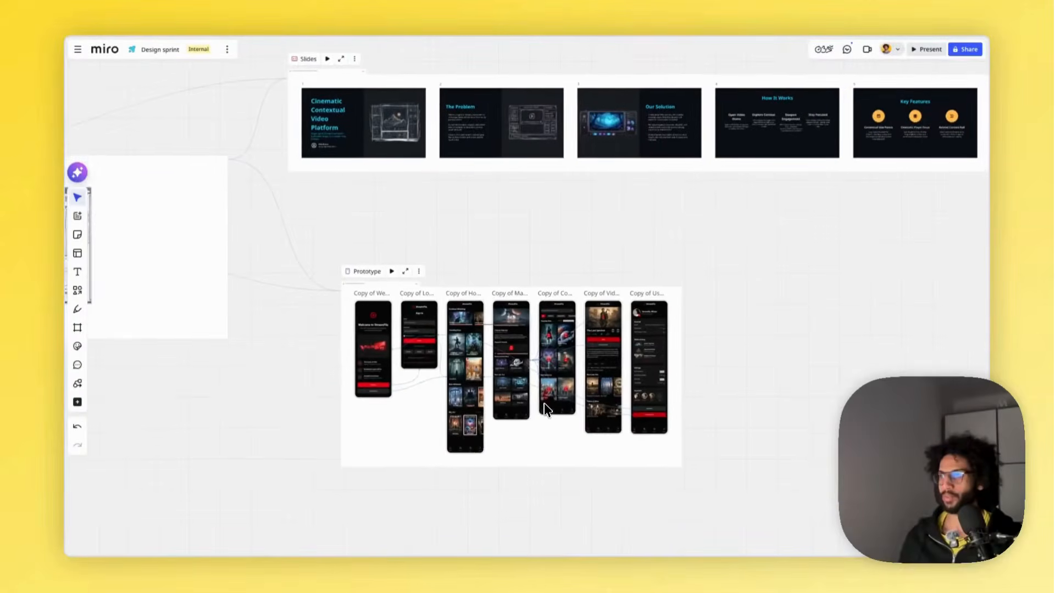
- Widen the red button under Playback Controls on the Main Video Player screen so its label fits on one line
scroll(526, 399, up, 5)
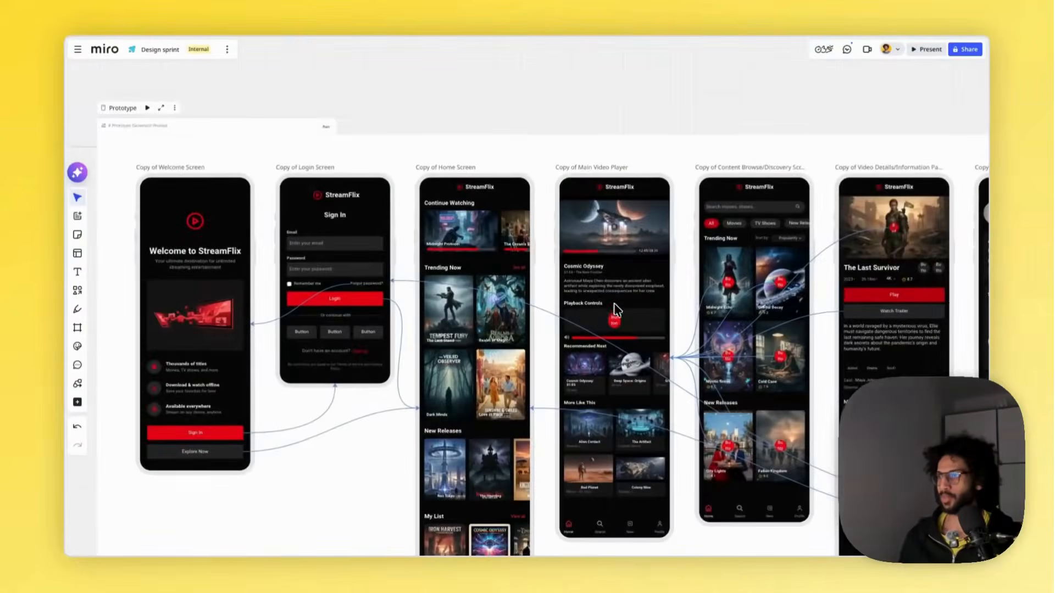
scroll(613, 324, up, 3)
click(615, 326)
click(615, 326)
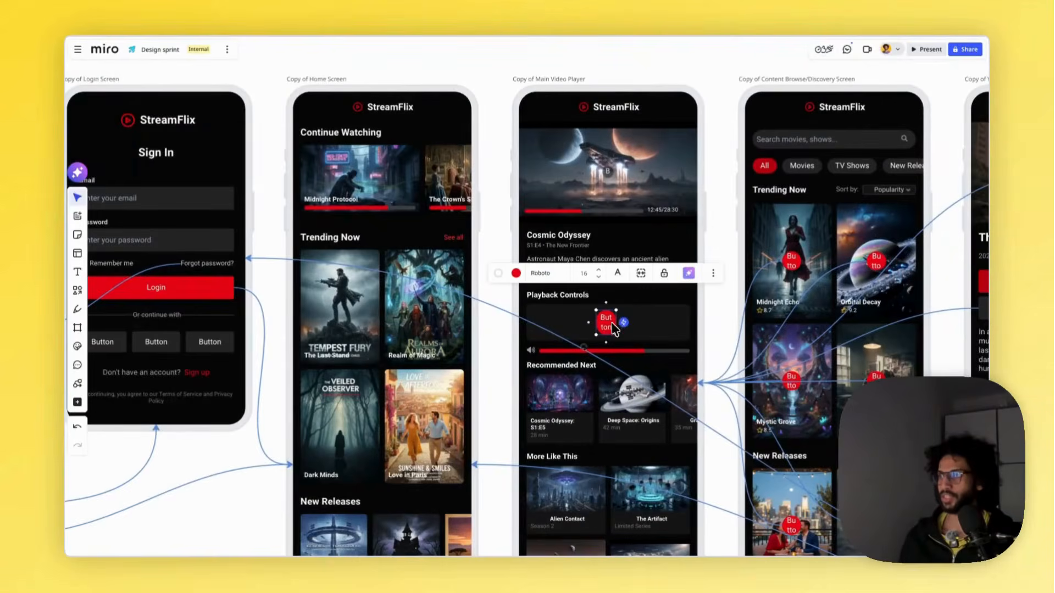
mouse_move(616, 322)
mouse_down()
mouse_move(642, 322)
mouse_move(607, 325)
mouse_up()
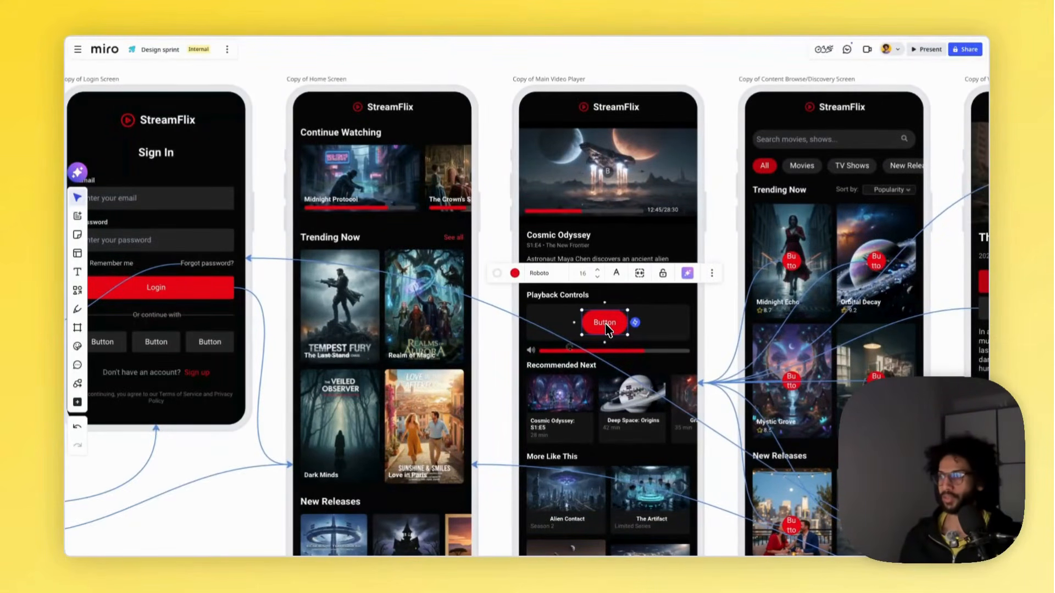
scroll(607, 330, down, 10)
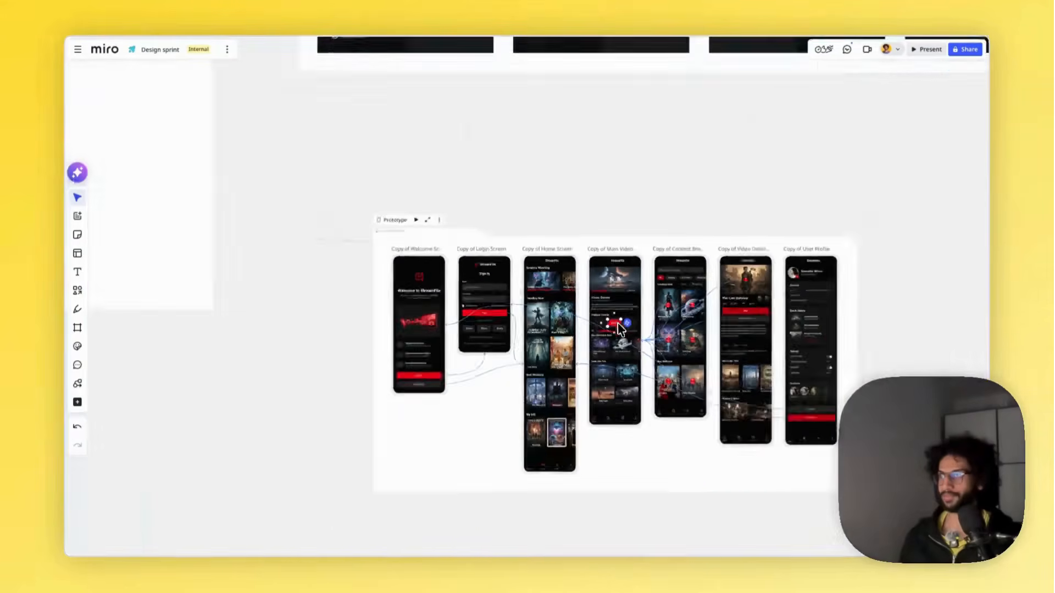